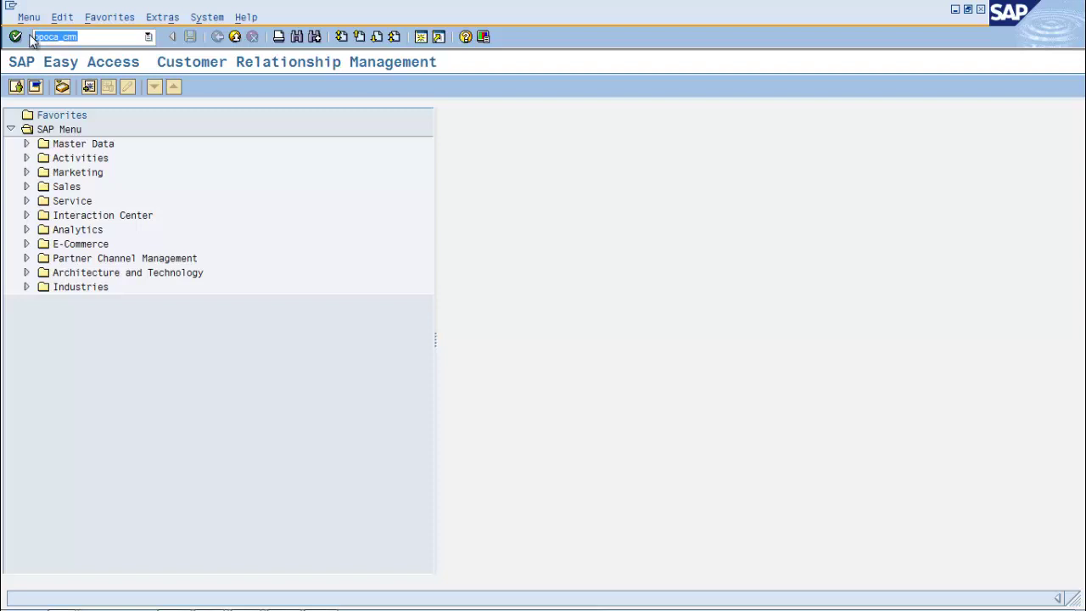
Create the root organizational unit via PPOCA_CRM, valid from 30.12.2013 to 31.12.9999
key("Return")
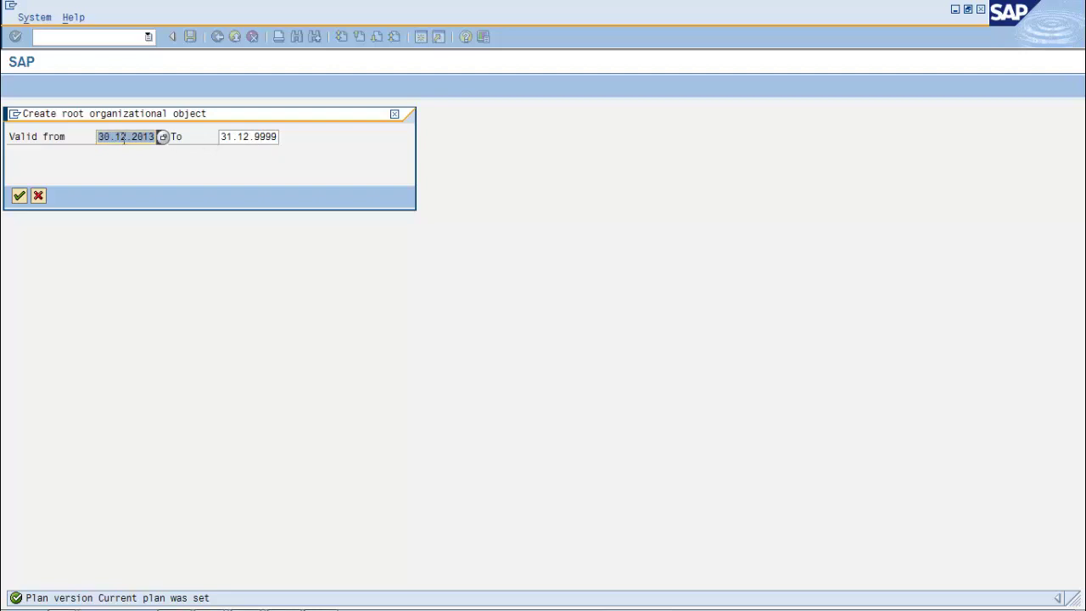
left_click(131, 137)
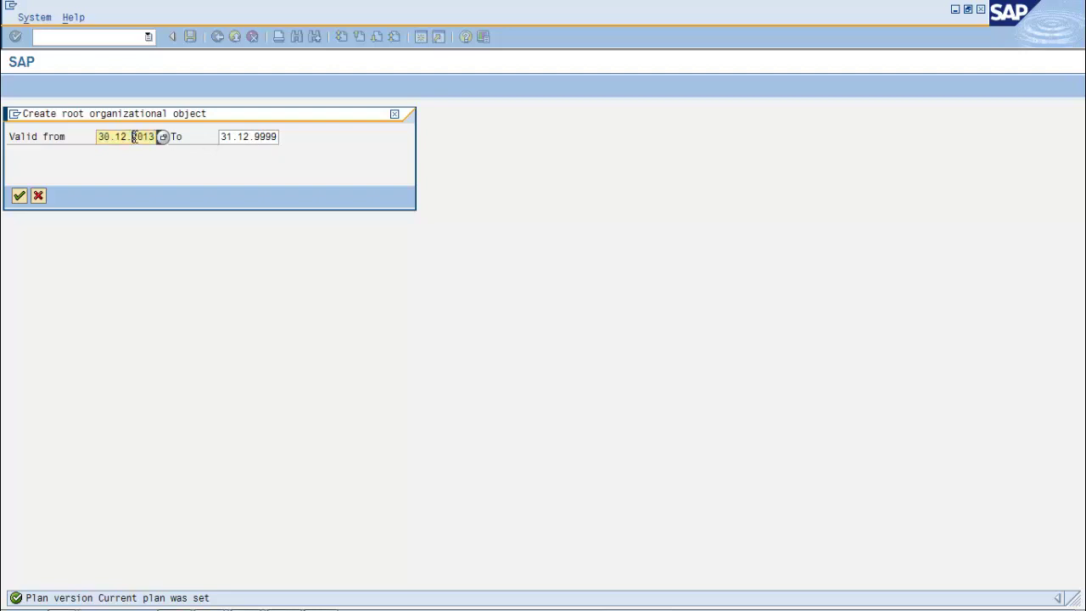
left_click(19, 197)
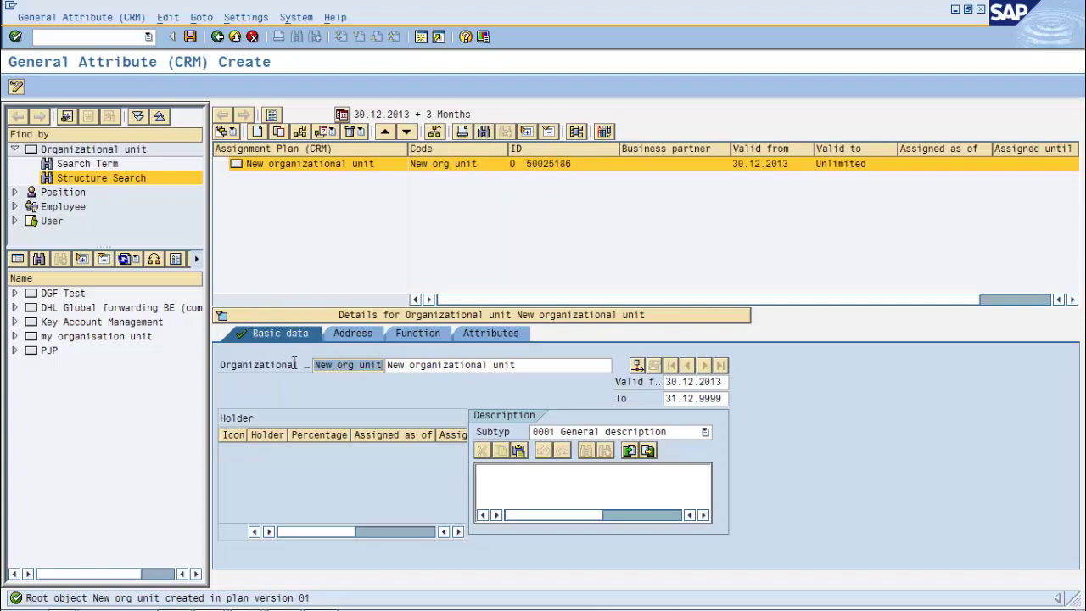
Change the root unit's code to 'Rootorg unit' and its name to 'Org organizational unit'
left_click(338, 365)
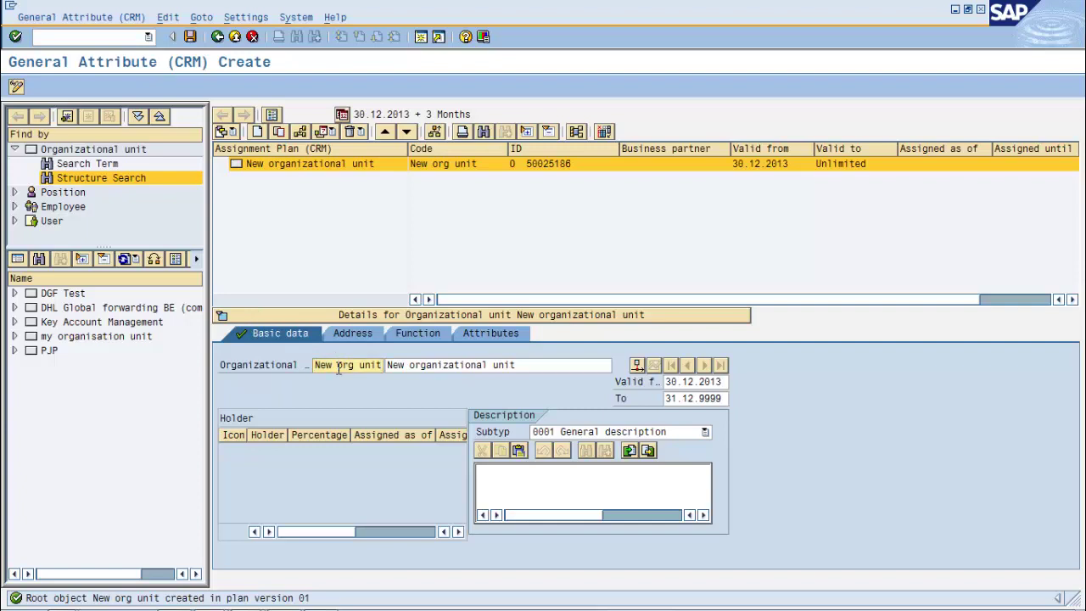
key("BackSpace")
key("BackSpace")
key("BackSpace")
key("BackSpace")
type("Root")
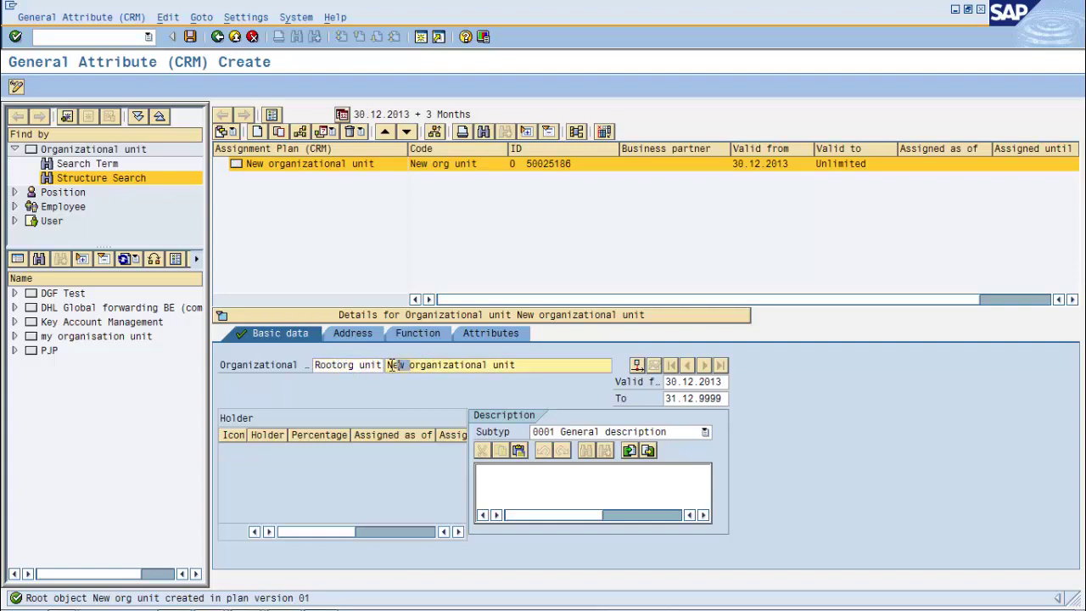
left_click_drag(410, 364, 388, 365)
type("Org")
key("Return")
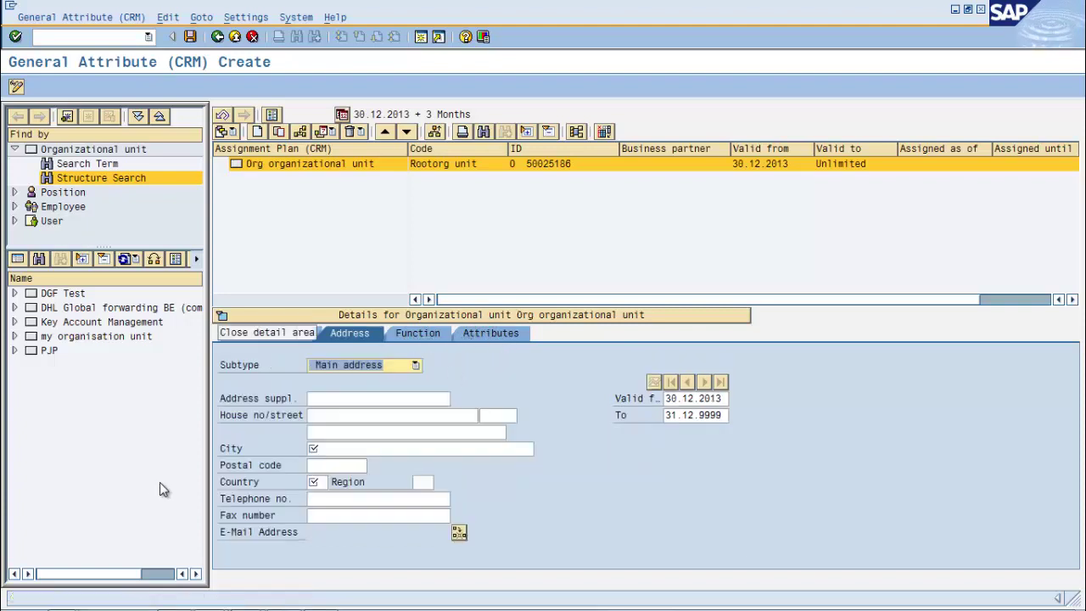
Set the unit's address country to US and region to AK (Alaska)
left_click(321, 481)
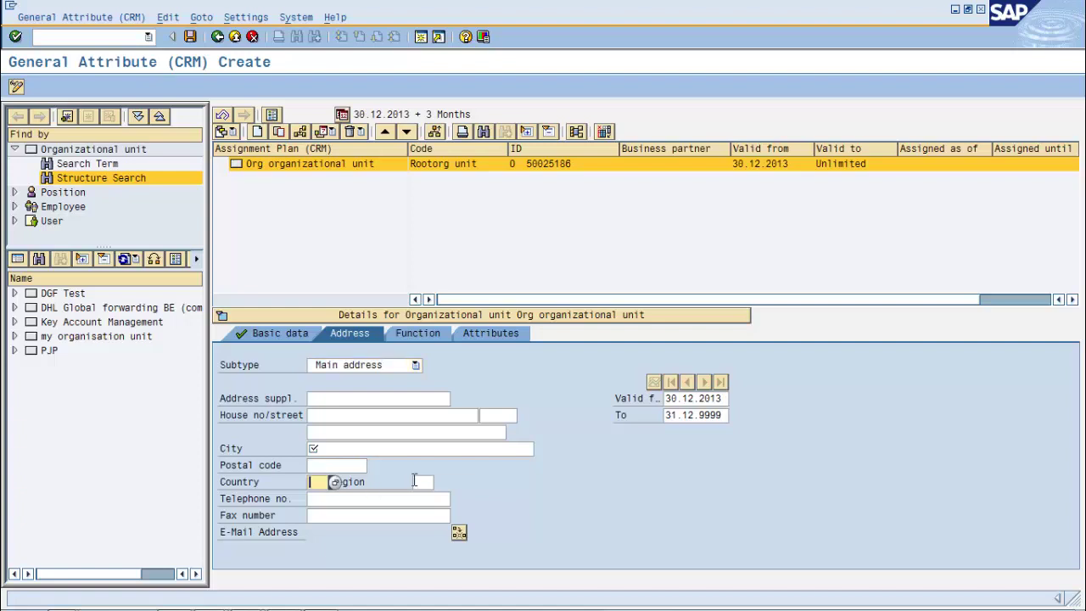
key("Tab")
left_click(321, 480)
type("us")
left_click(423, 483)
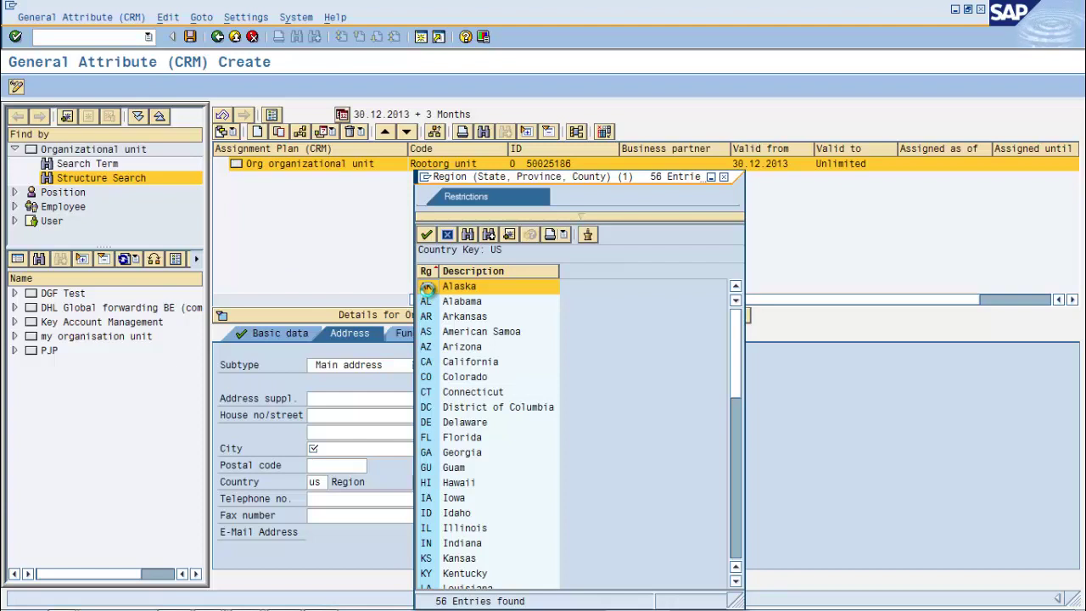
double_click(427, 288)
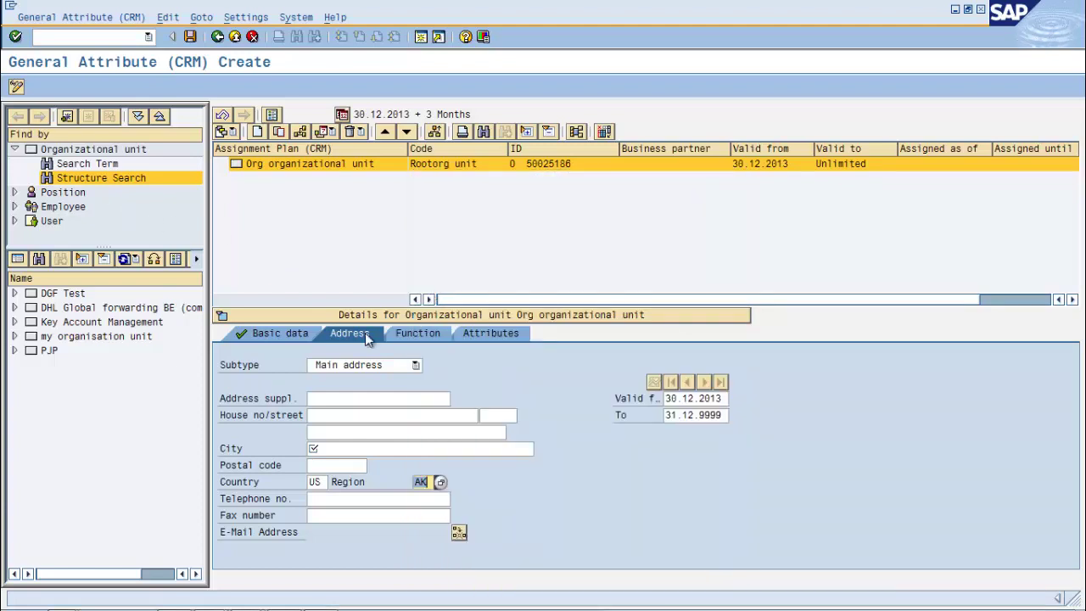
left_click(407, 337)
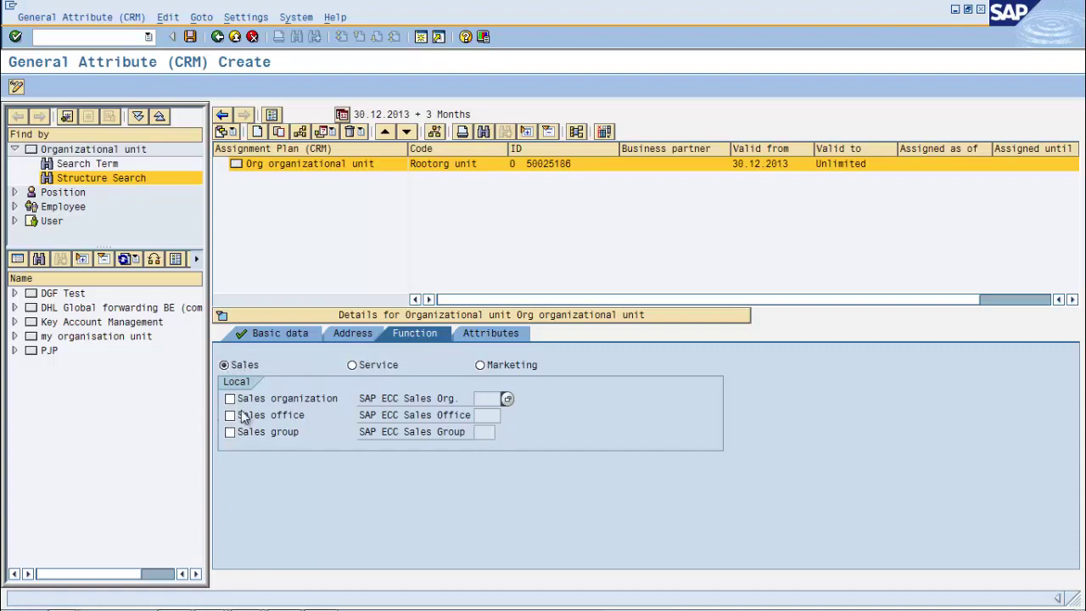
Review the Service and Marketing function options, then mark the unit as a Sales organization
left_click(351, 366)
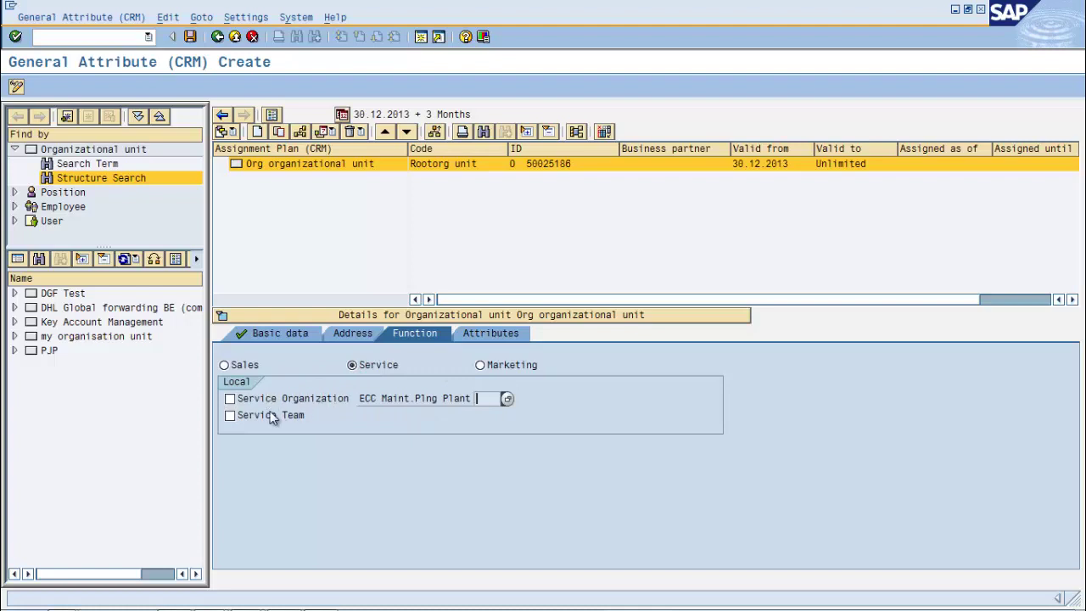
left_click(480, 366)
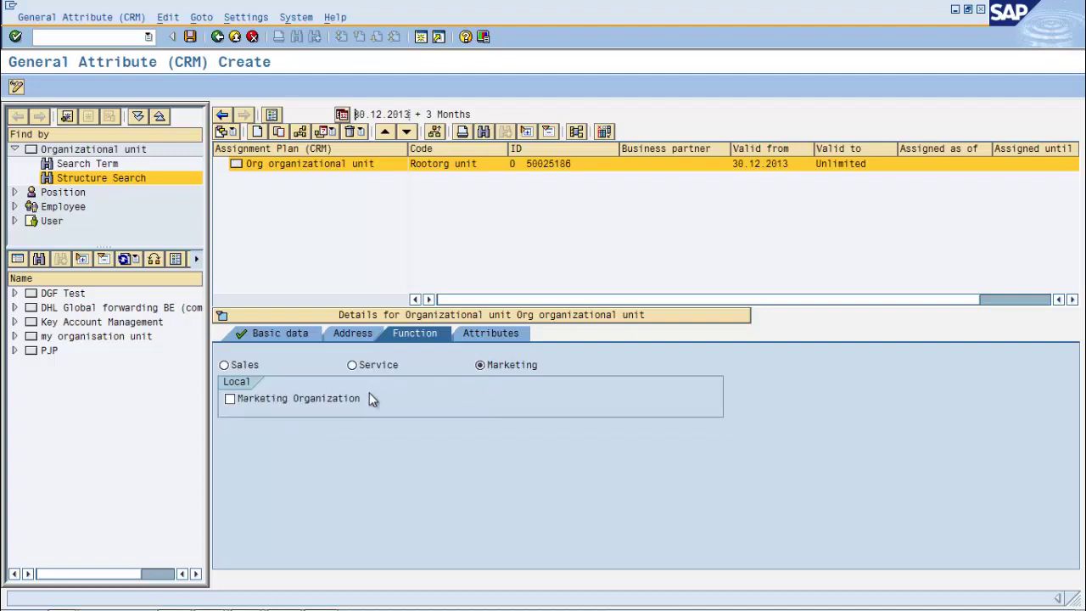
left_click(225, 366)
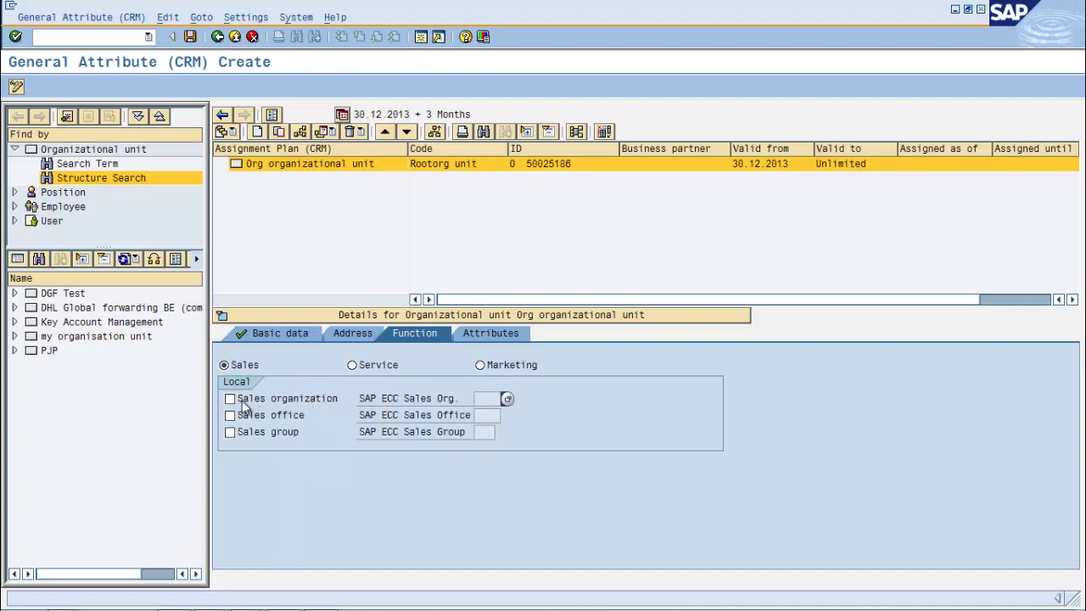
left_click(234, 401)
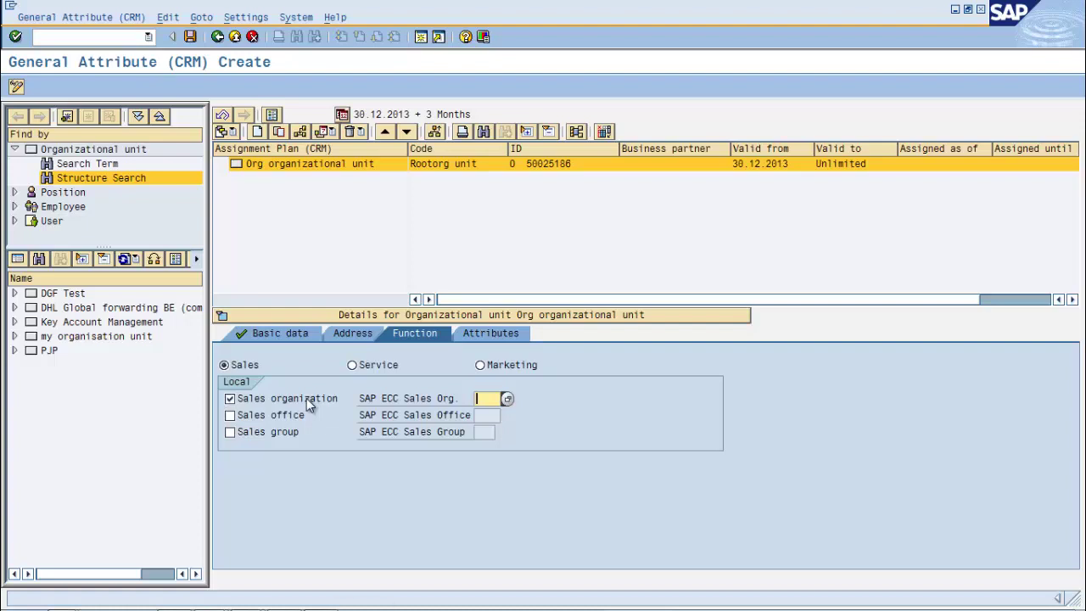
Under the Service function, flag the unit as a Service Organization
left_click(353, 366)
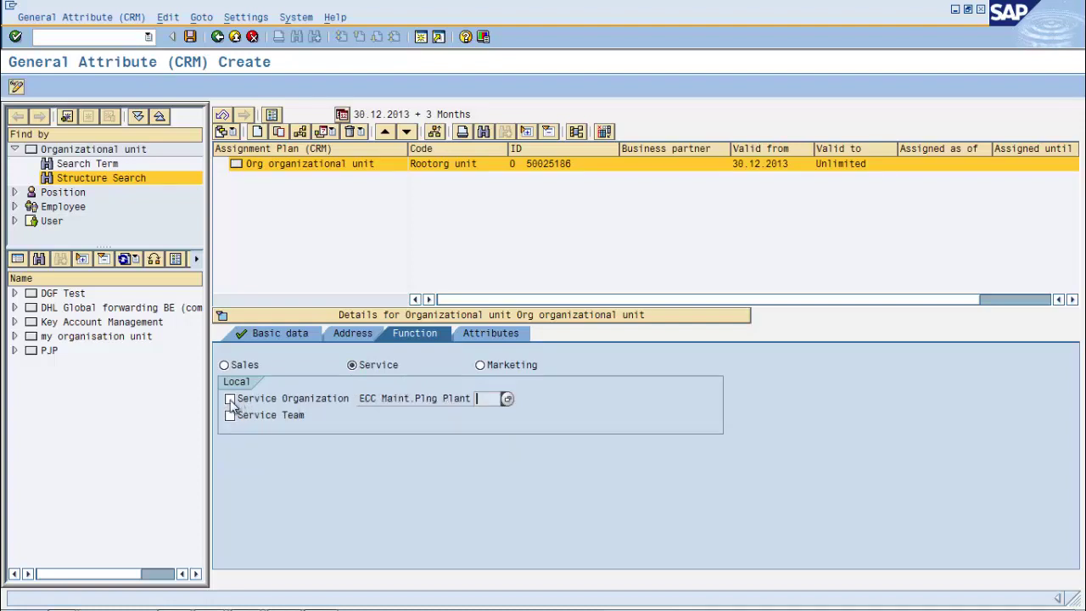
left_click(230, 400)
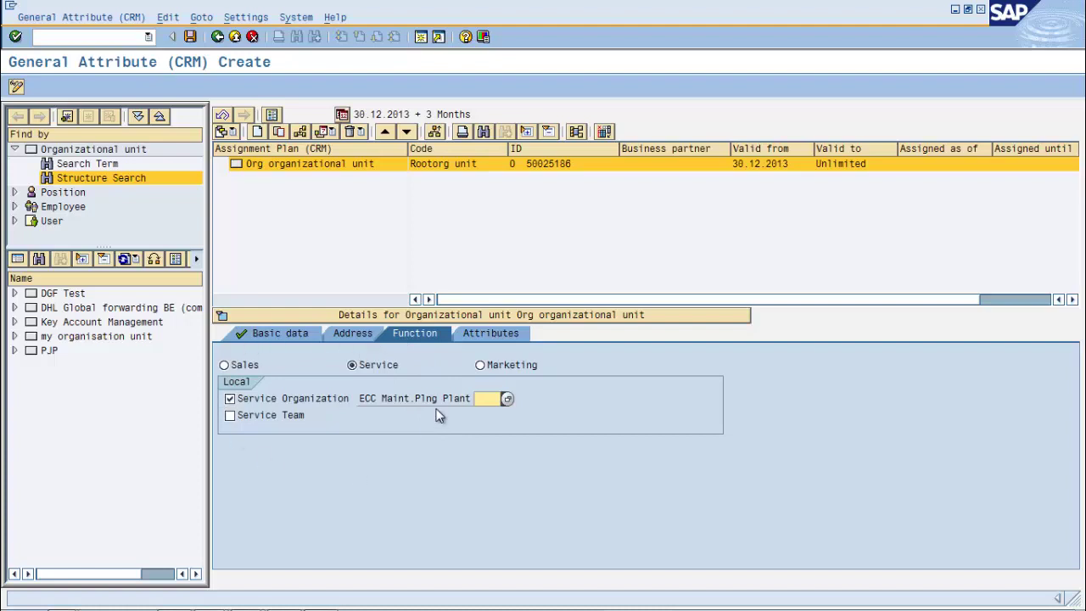
left_click(478, 336)
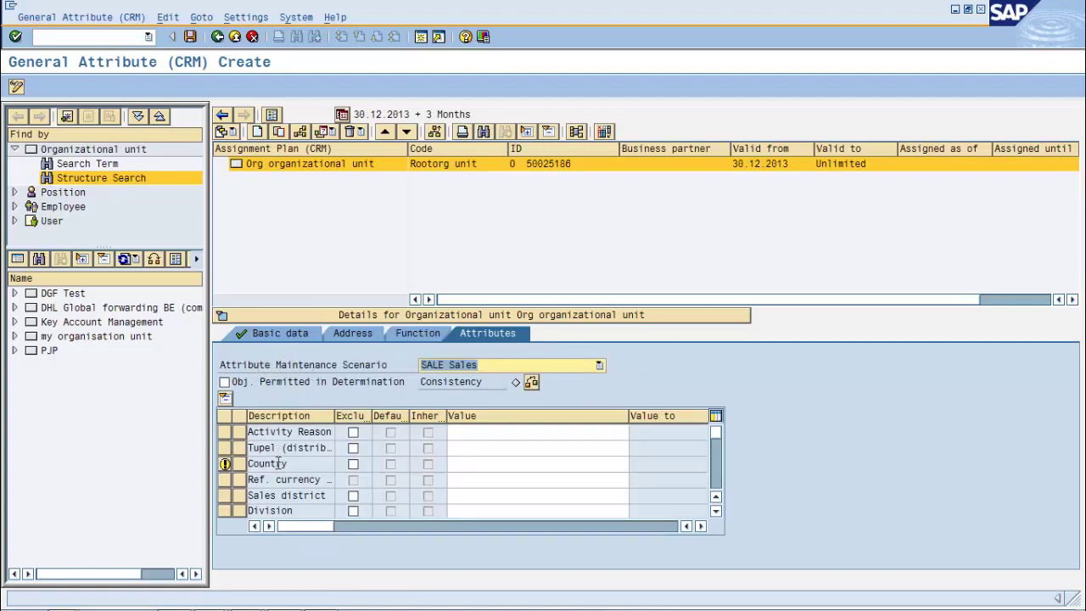
Add Country attribute values us and de to the unit's SALE Sales attributes
left_click(456, 465)
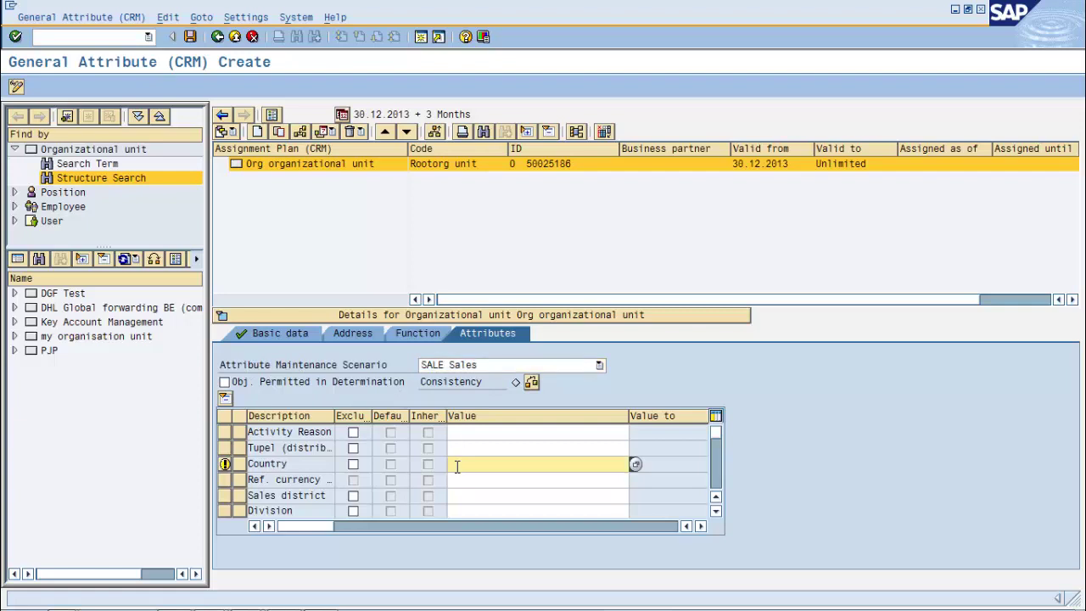
type("us")
key("Return")
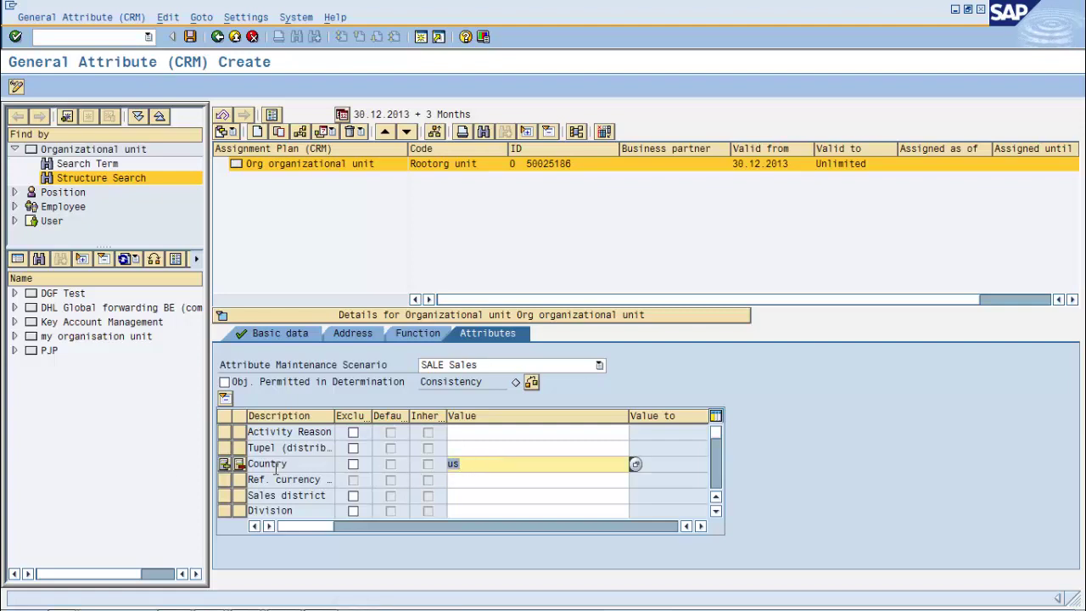
left_click(228, 472)
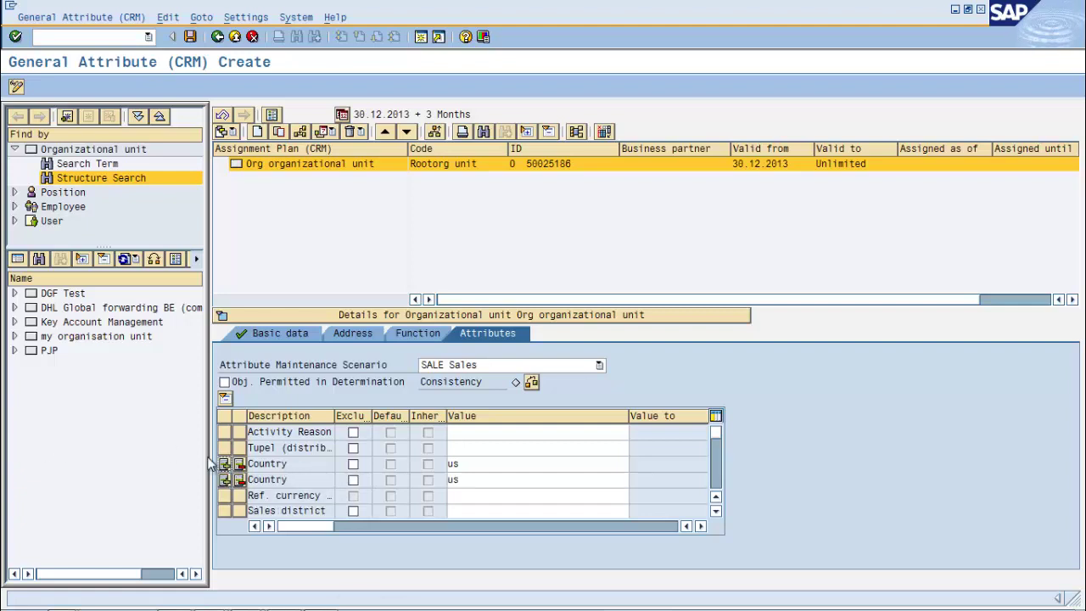
left_click(465, 481)
key("BackSpace")
key("BackSpace")
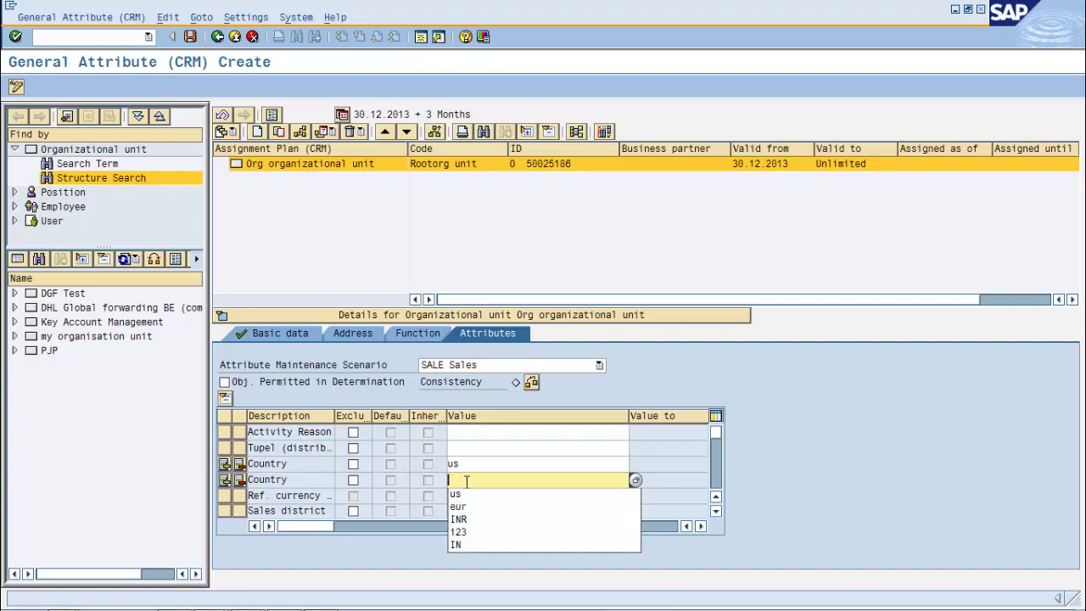
type("de")
key("Return")
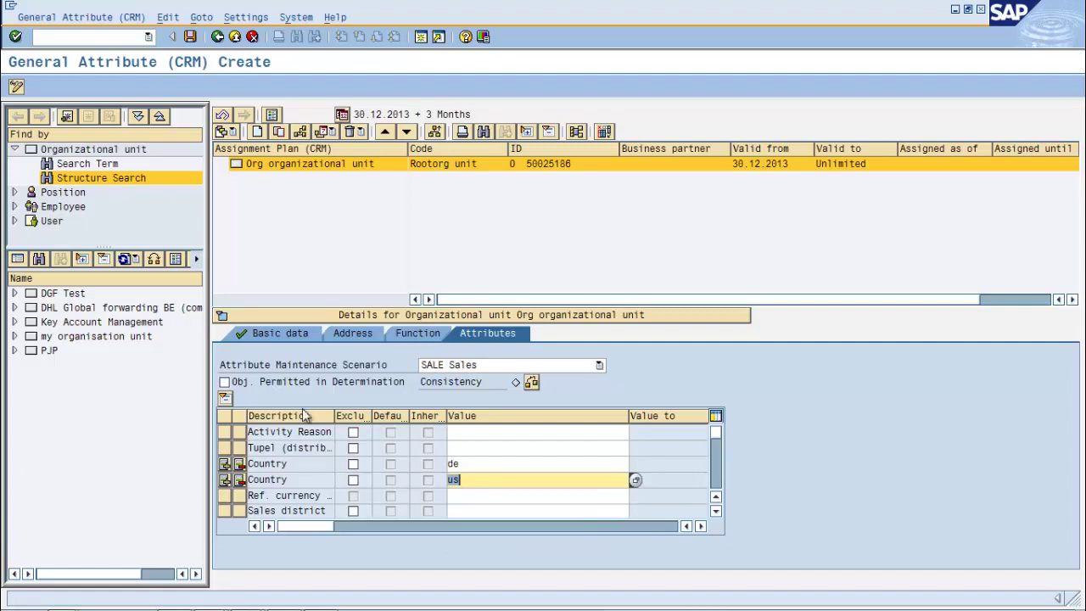
left_click(482, 365)
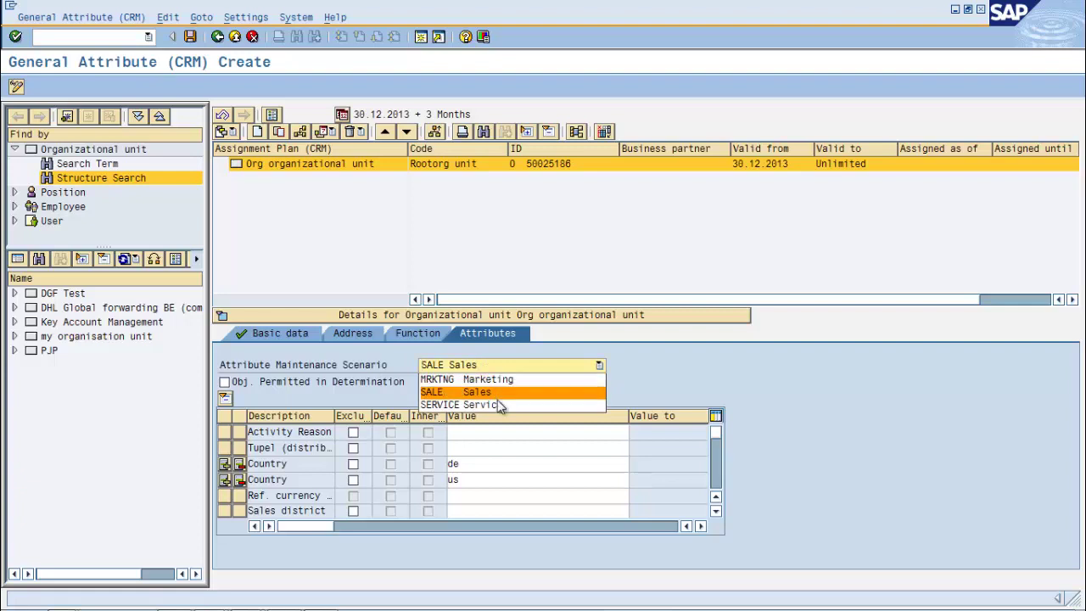
left_click(675, 372)
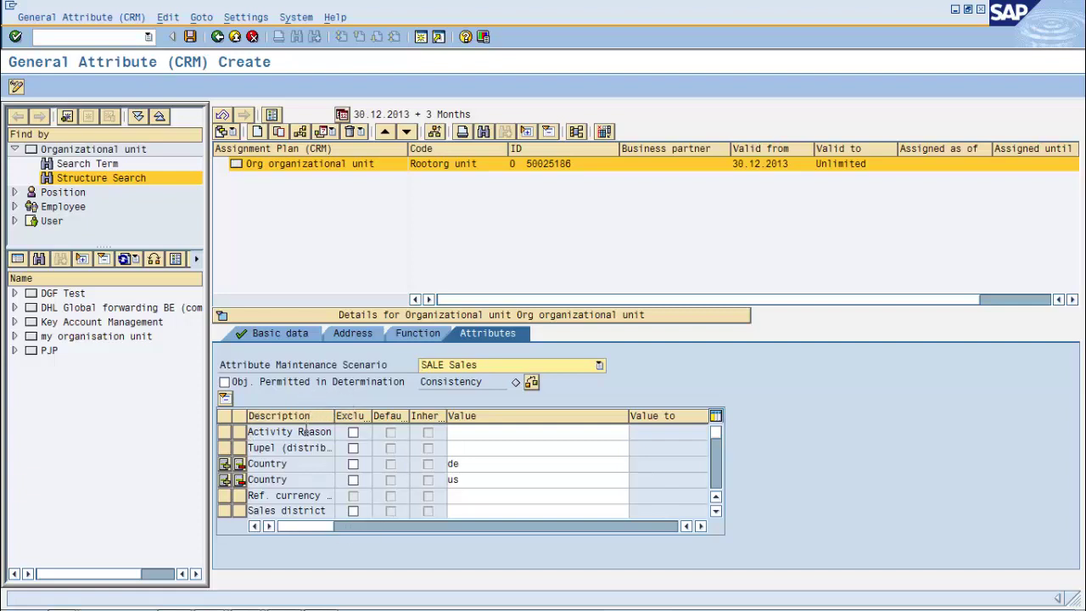
Tick Obj. Permitted in Determination for the unit's SALE Sales attributes
left_click(225, 383)
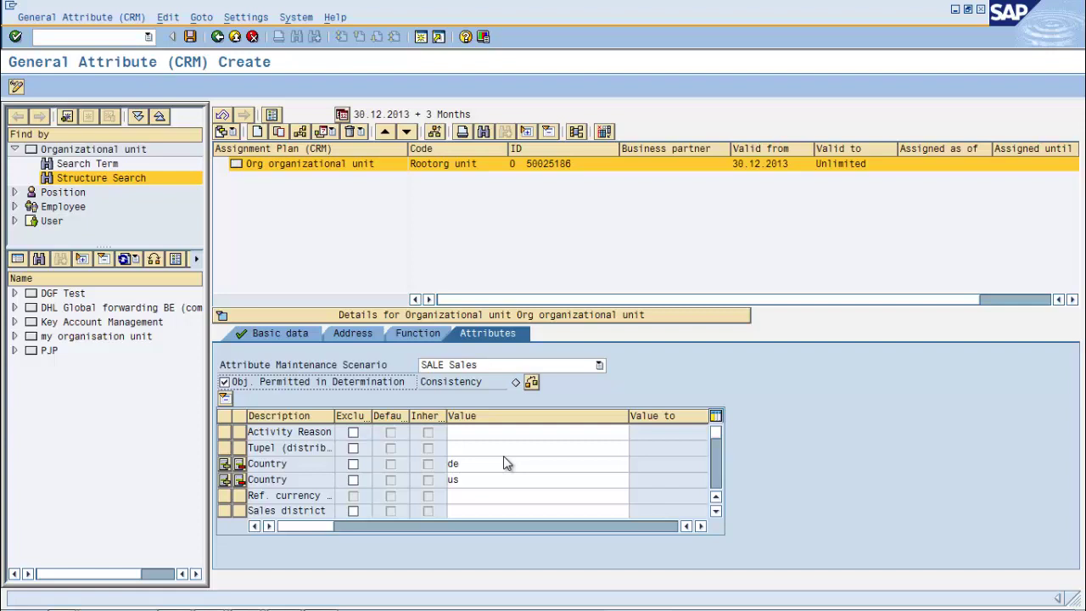
In the SERVICE Service attribute scenario, set Activity Reason to A1-A0000001-A001
left_click(525, 366)
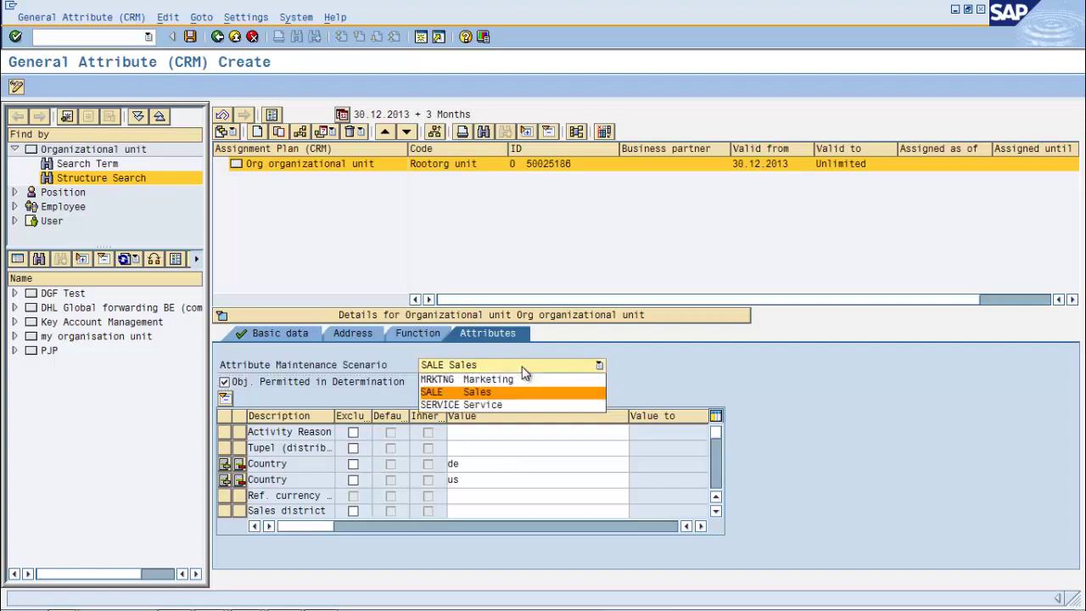
left_click(504, 401)
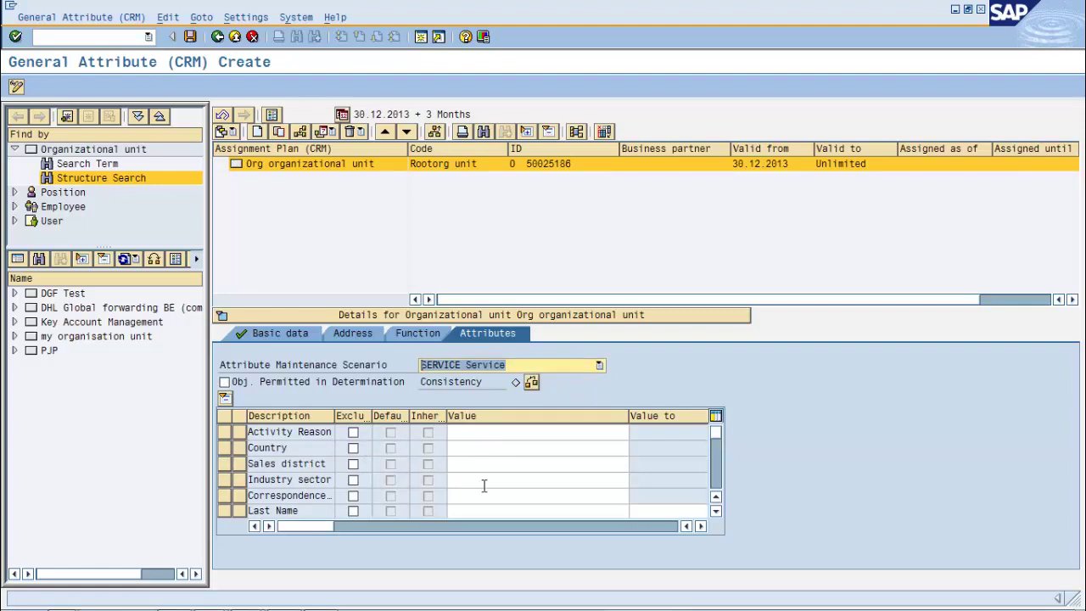
left_click(502, 435)
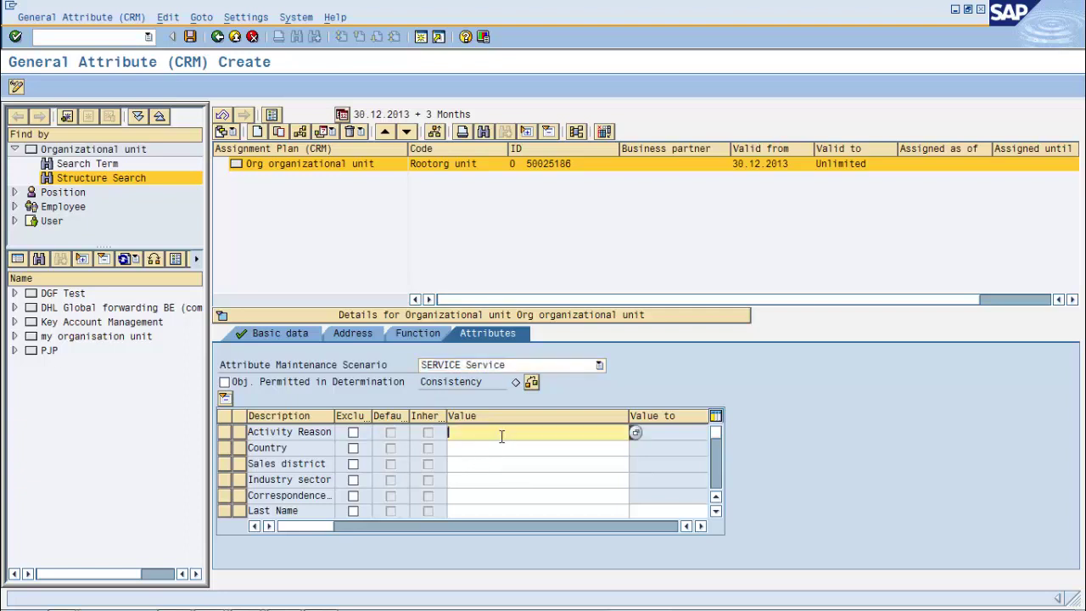
left_click(635, 433)
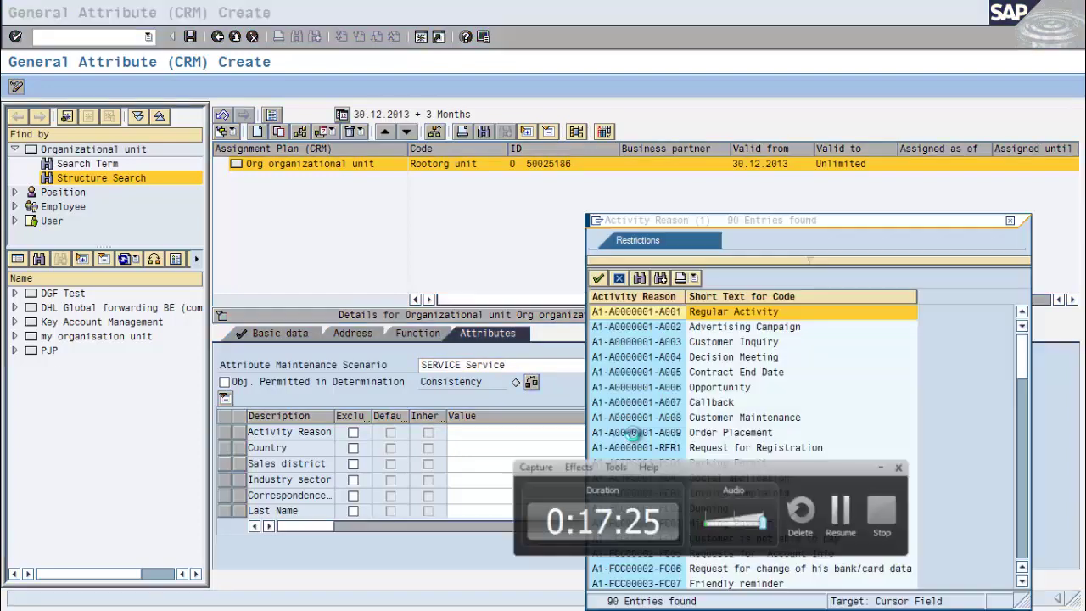
left_click(721, 317)
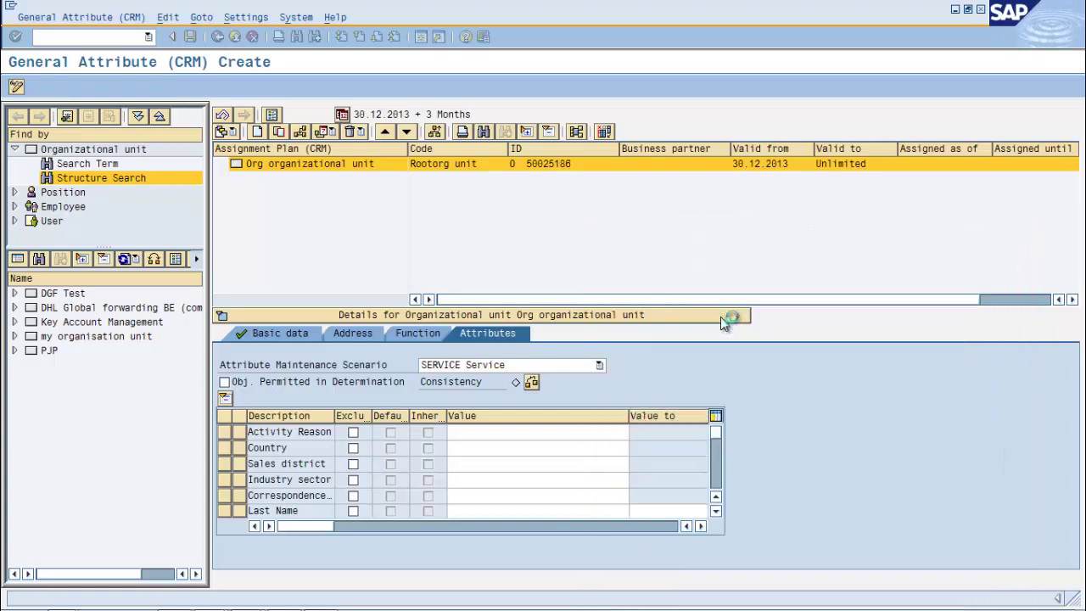
Enter Country us and permit the unit in determination for the Service scenario
left_click(485, 455)
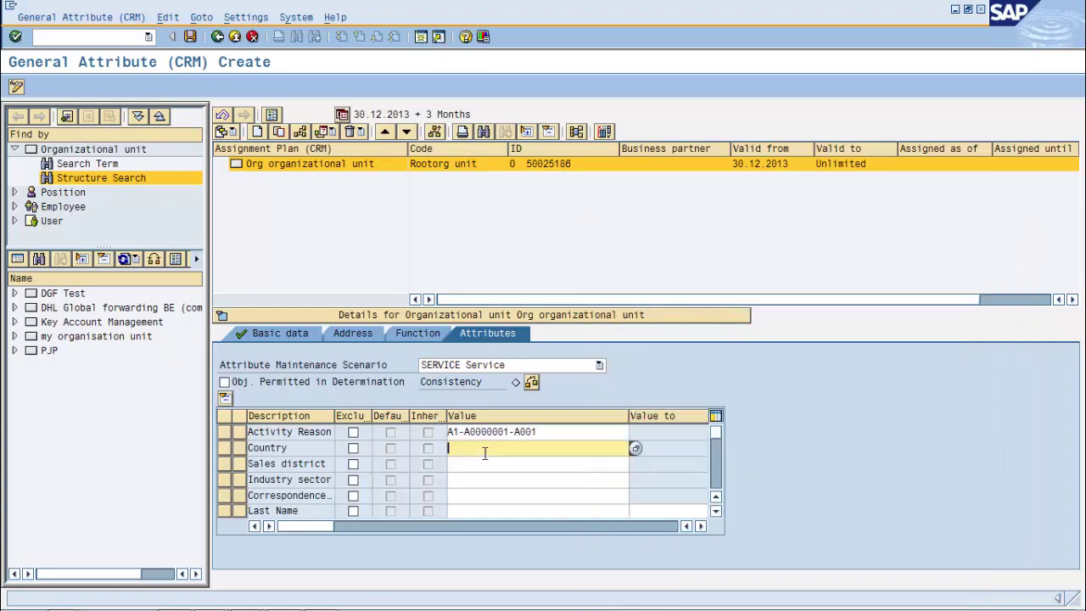
type("us")
key("Return")
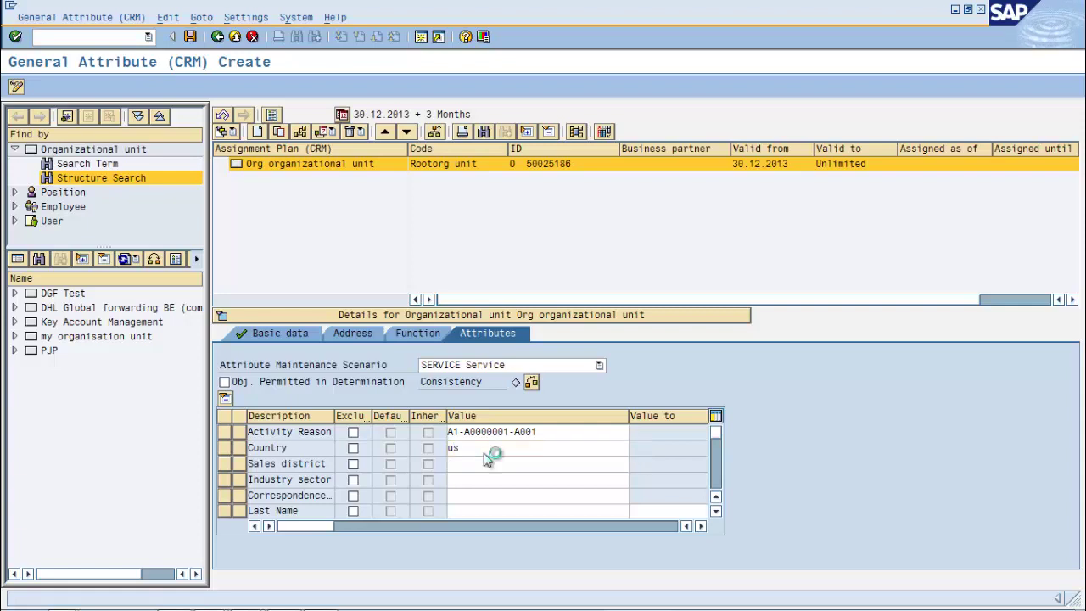
left_click(225, 384)
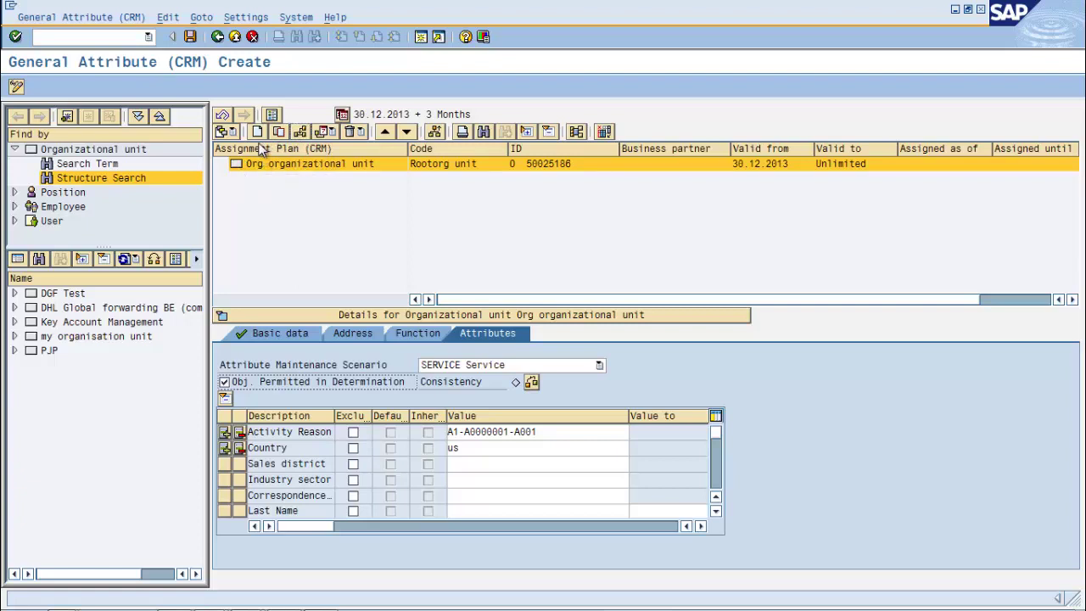
Create a subordinate organizational unit under the root using the 'Is line supervisor of' relationship
left_click(261, 136)
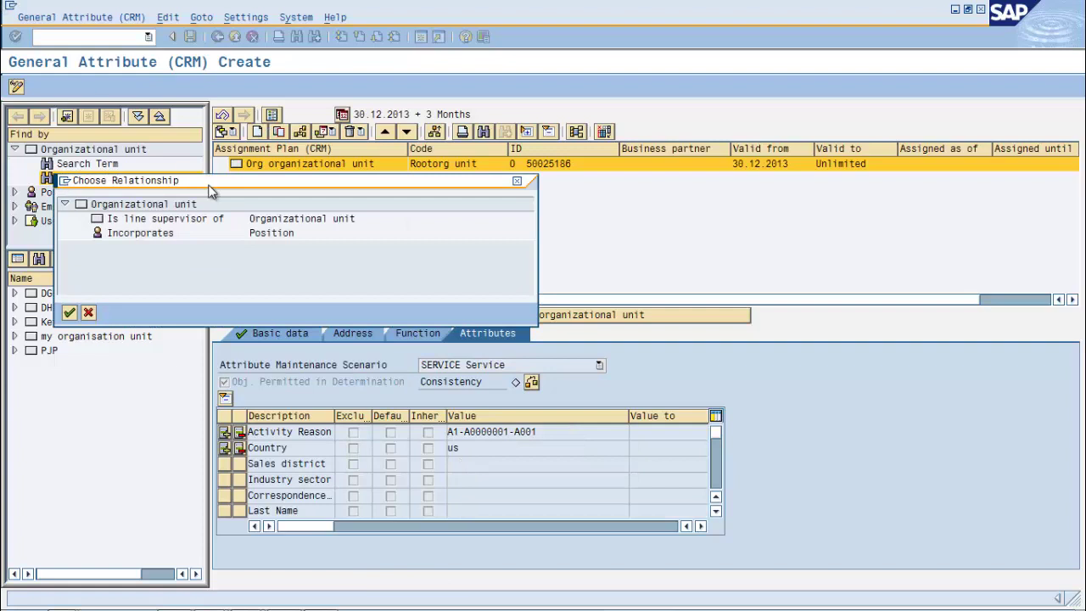
left_click(149, 221)
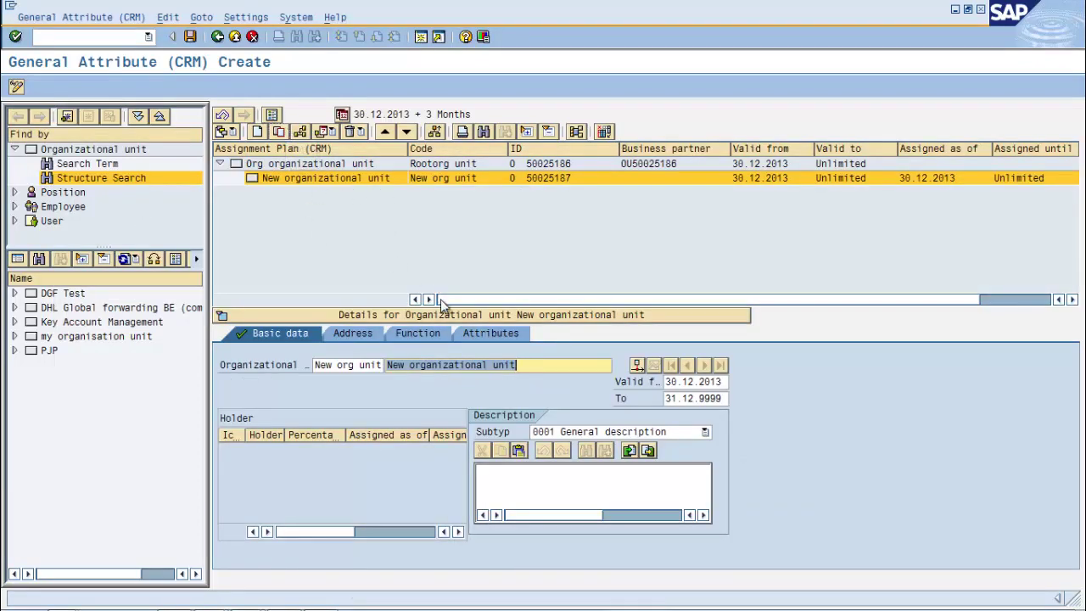
left_click(413, 337)
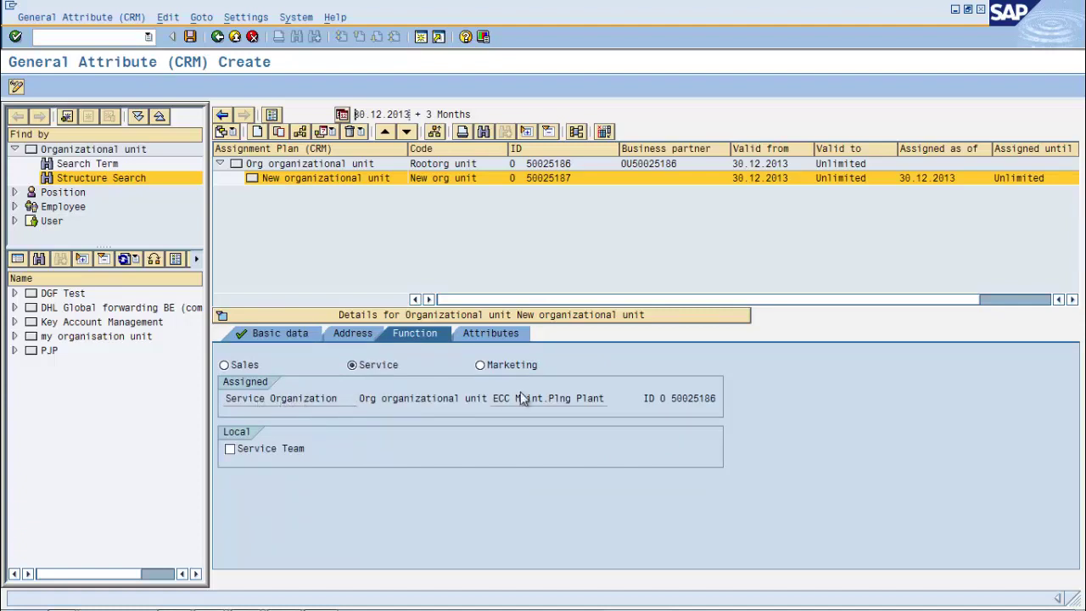
Make the subordinate unit a Sales unit and view its attributes with inherited Country us
left_click(224, 364)
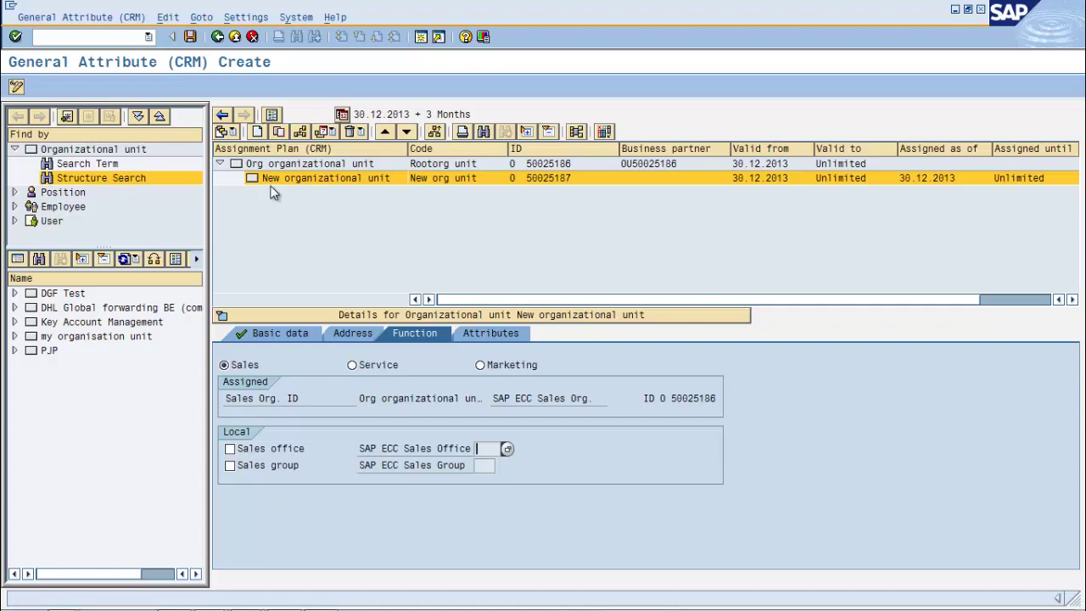
left_click(487, 336)
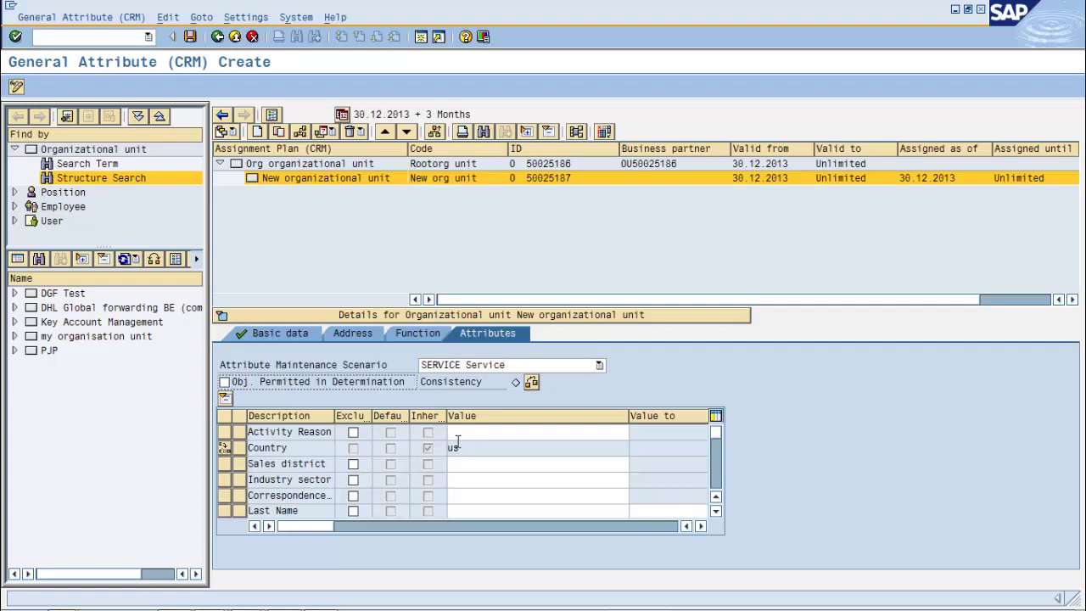
Show the new unit's attributes for the SALE Sales scenario, with inherited countries de and us
left_click(509, 365)
left_click(506, 391)
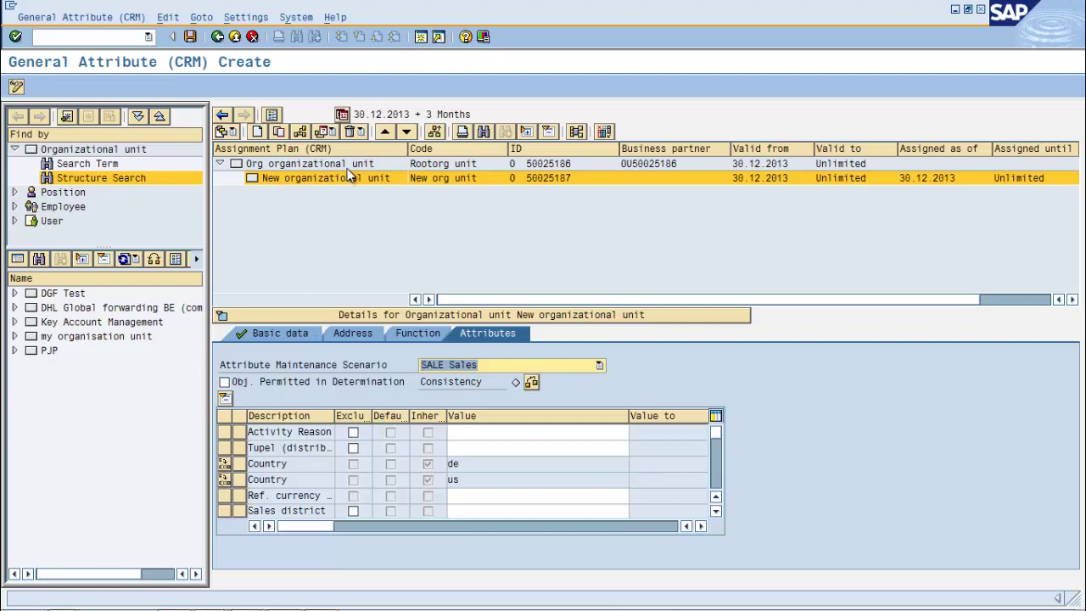
Create a position incorporated by the new unit and rename its short code to Sub Position
left_click(258, 133)
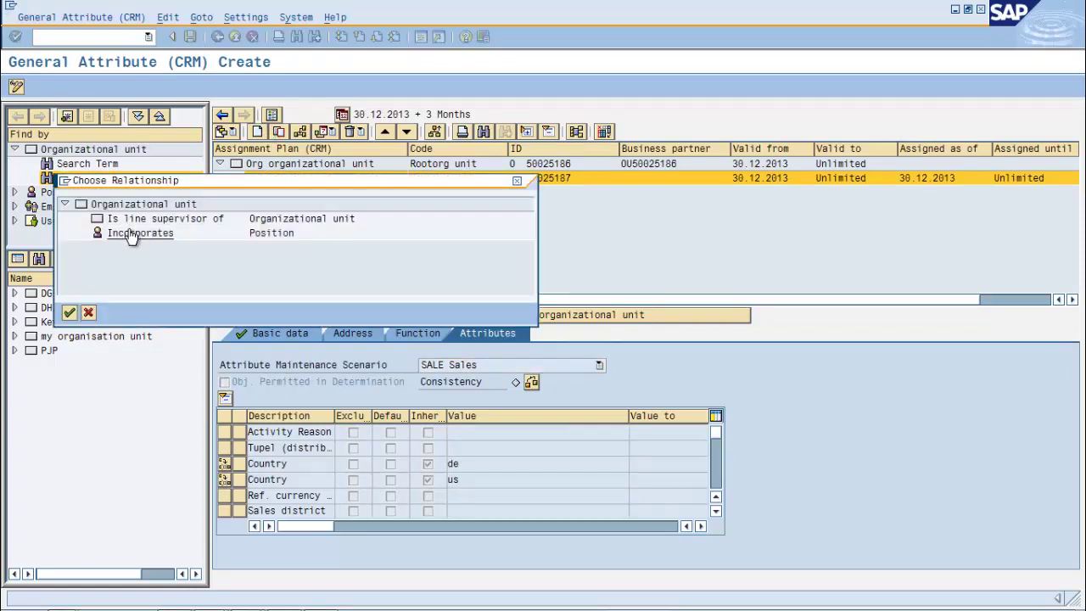
double_click(132, 235)
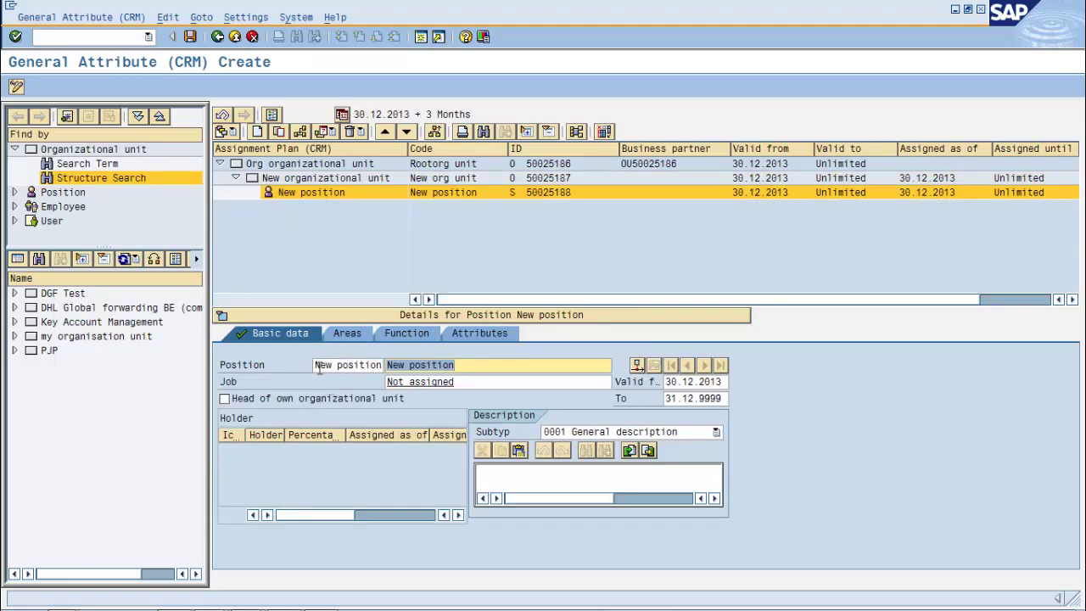
left_click_drag(315, 365, 336, 365)
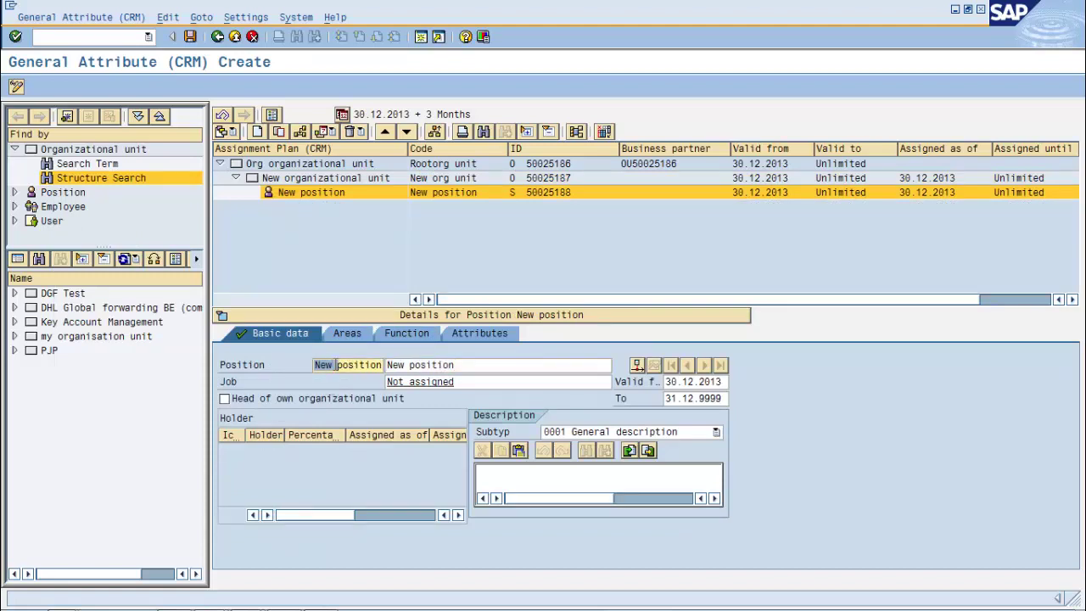
type("head")
key("BackSpace")
key("BackSpace")
key("BackSpace")
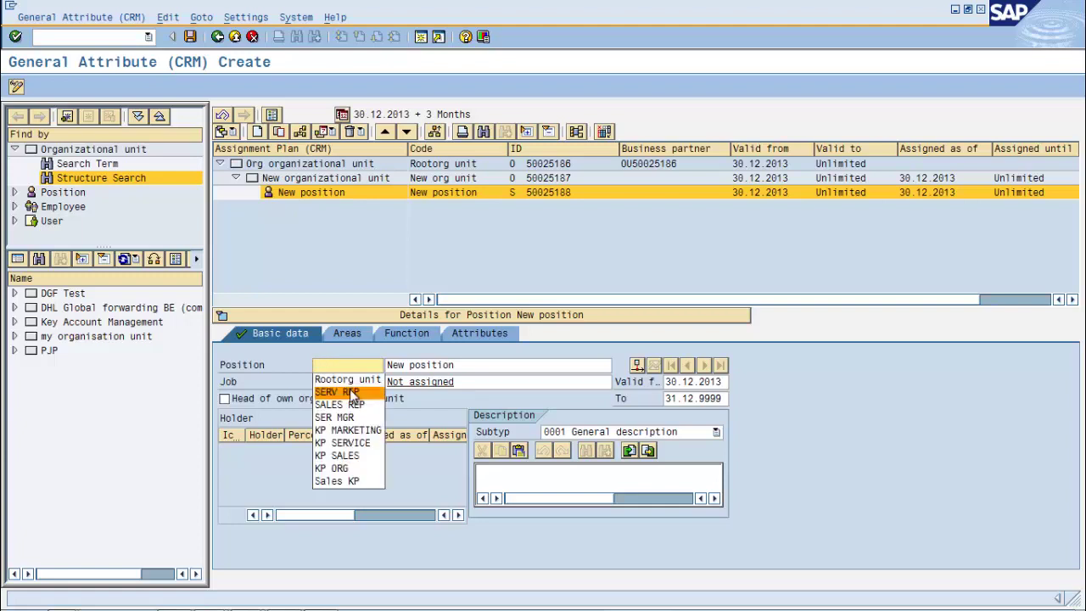
type("Sub Position")
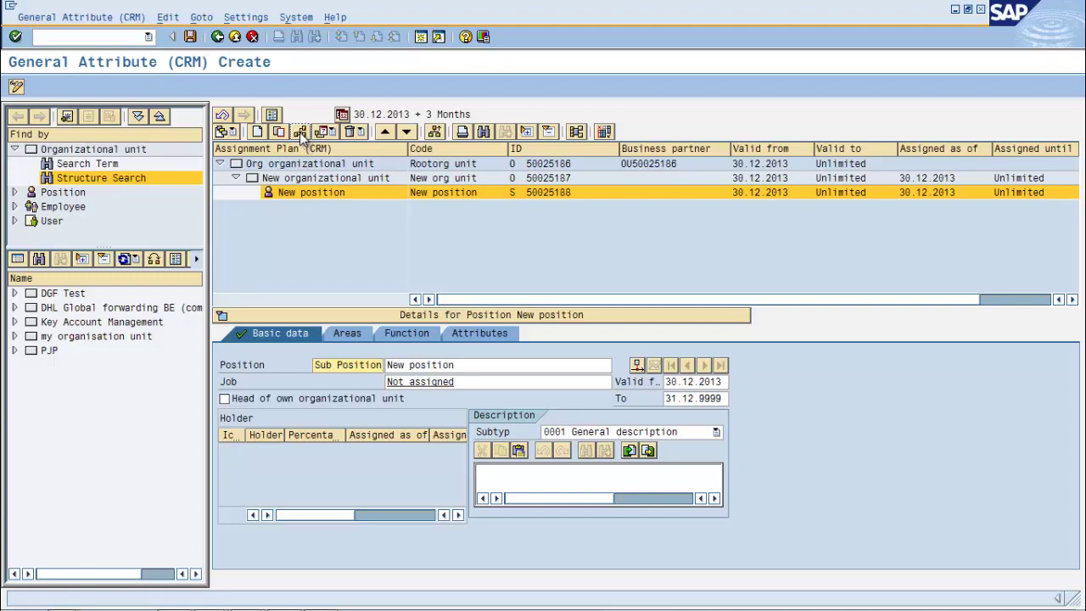
Start a relationship for the Sub Position position, bringing up the Owner or Holder choices
left_click(301, 133)
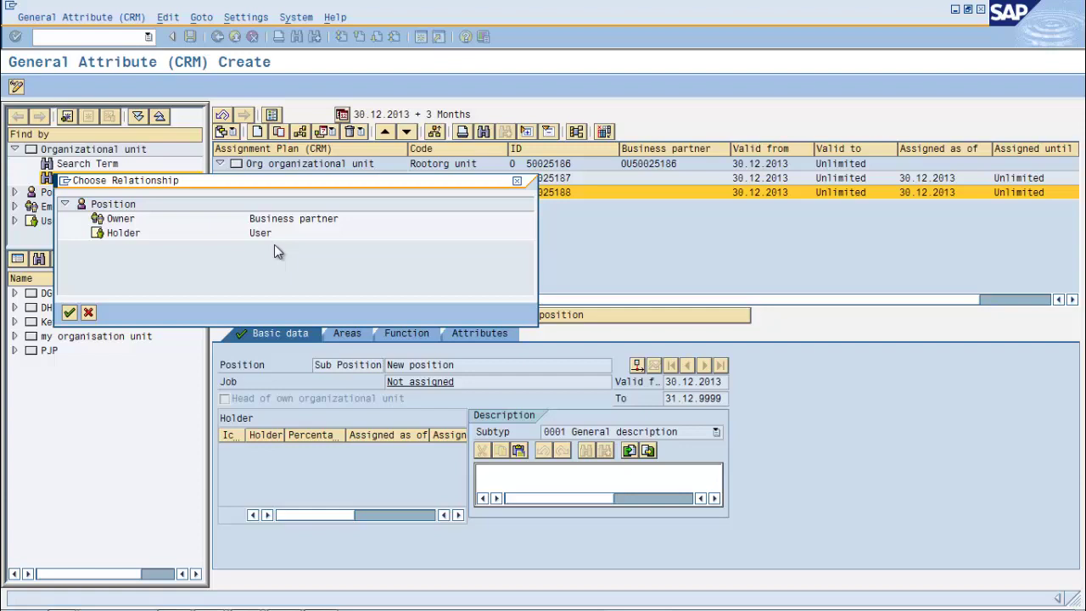
Assign a user found by search as Holder of the Sub Position position at 100%
left_click(124, 234)
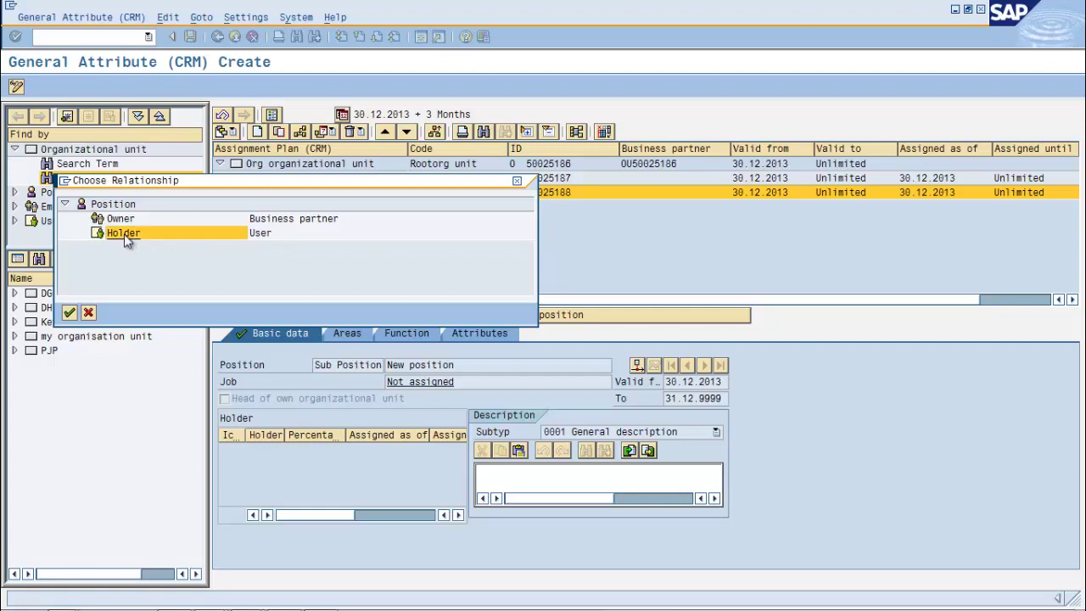
double_click(124, 234)
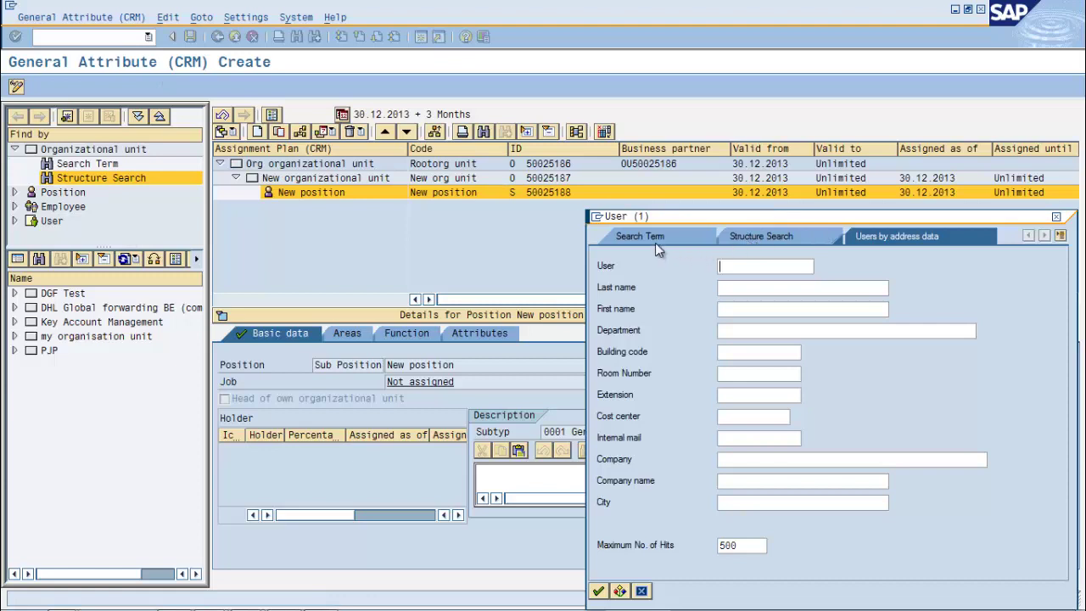
left_click(1061, 236)
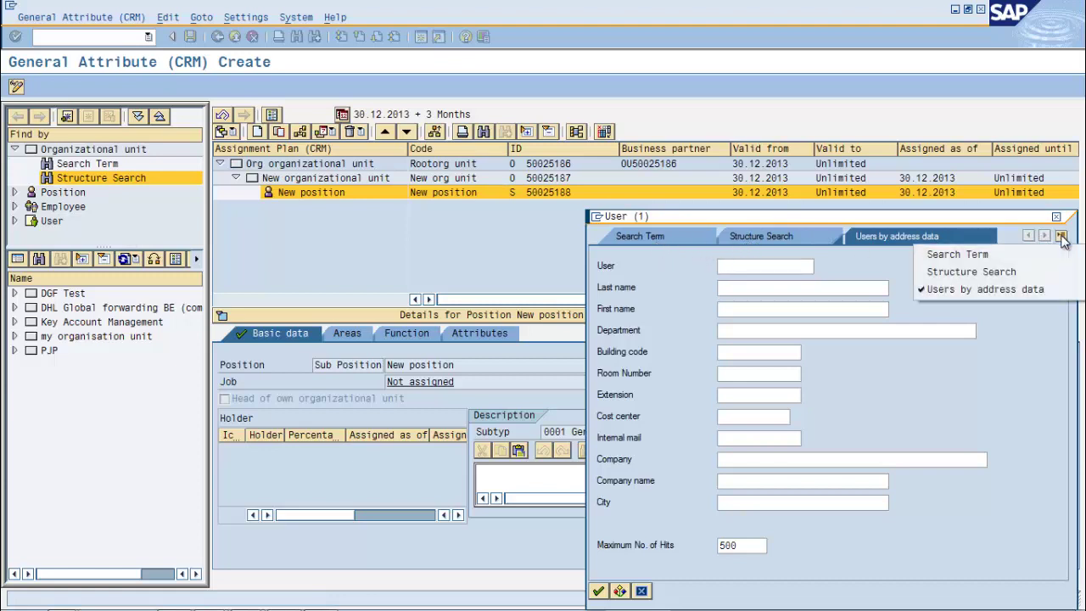
left_click(1010, 345)
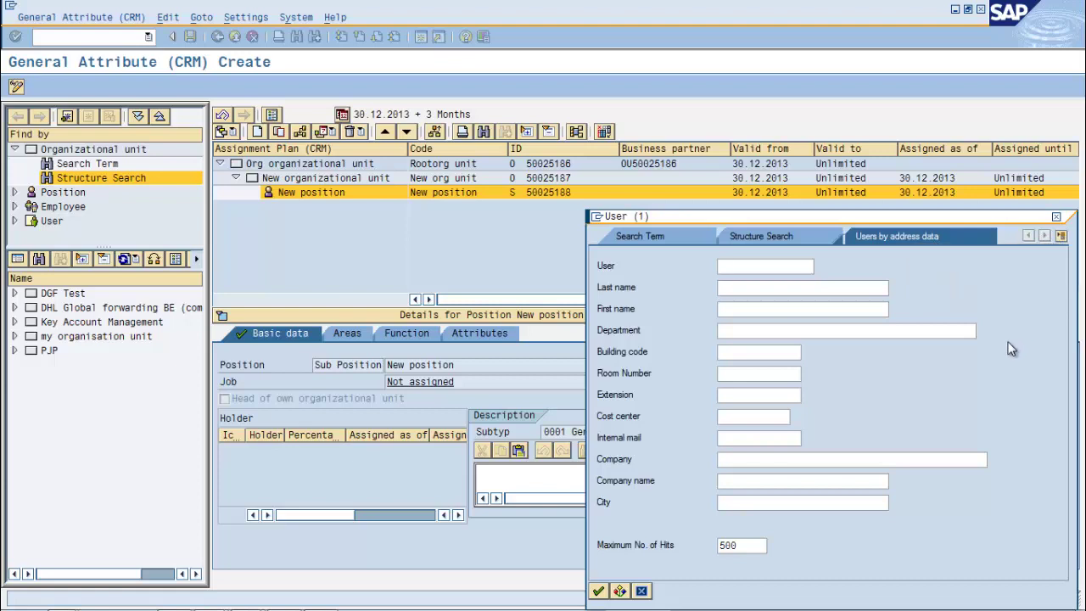
left_click(598, 594)
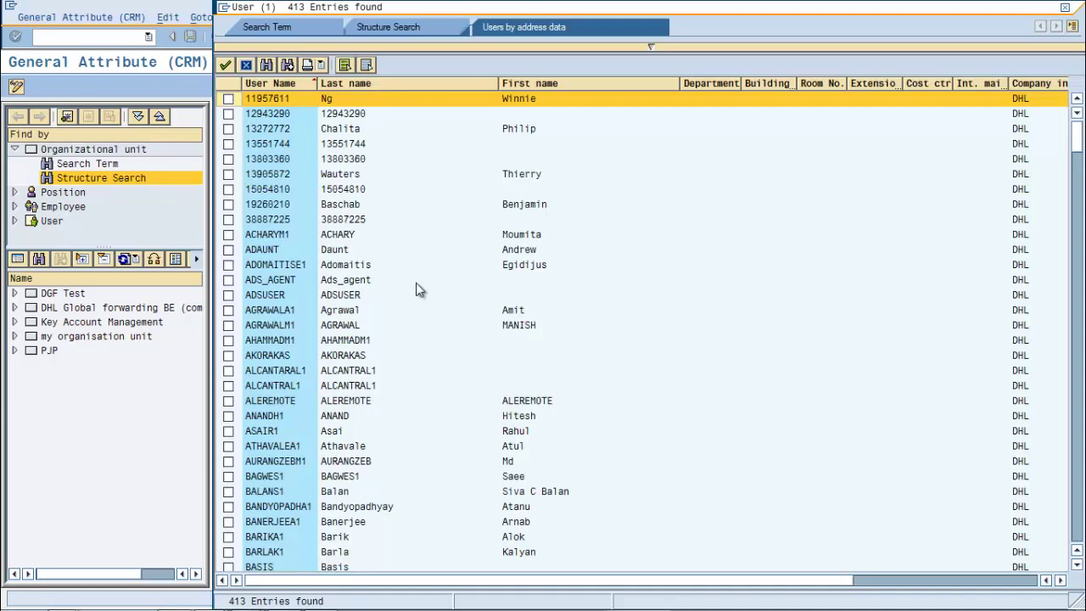
left_click(229, 174)
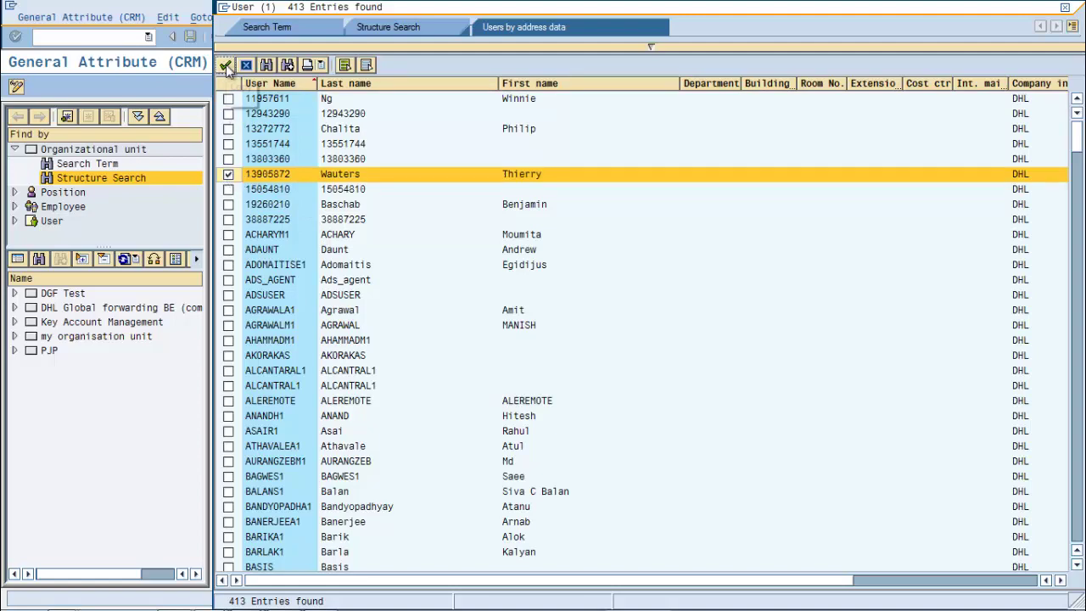
left_click(226, 66)
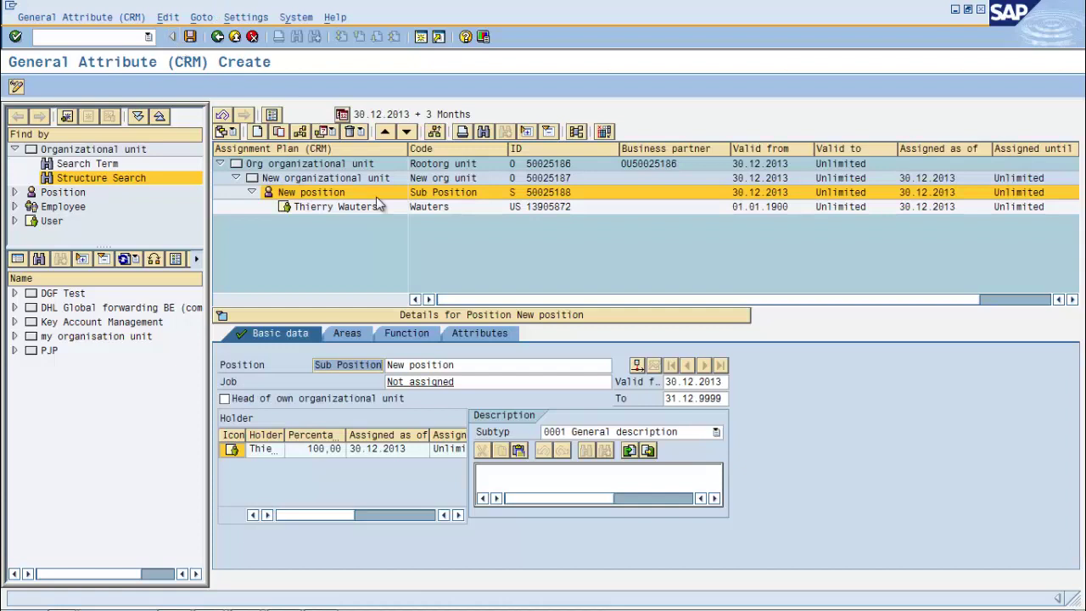
Add a new position under the root organizational unit with code Manager
left_click(277, 166)
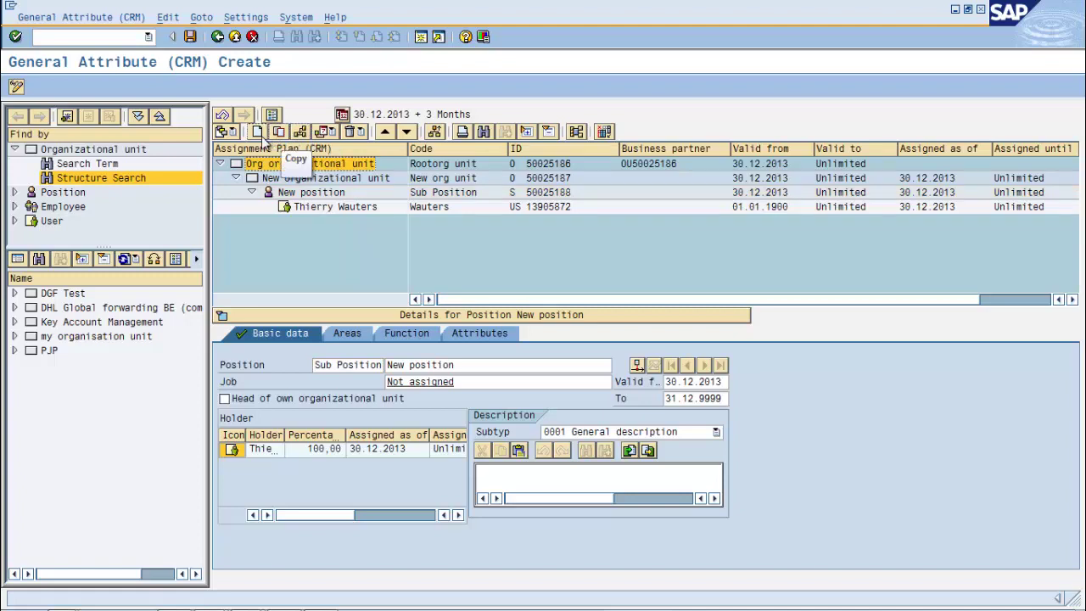
left_click(259, 133)
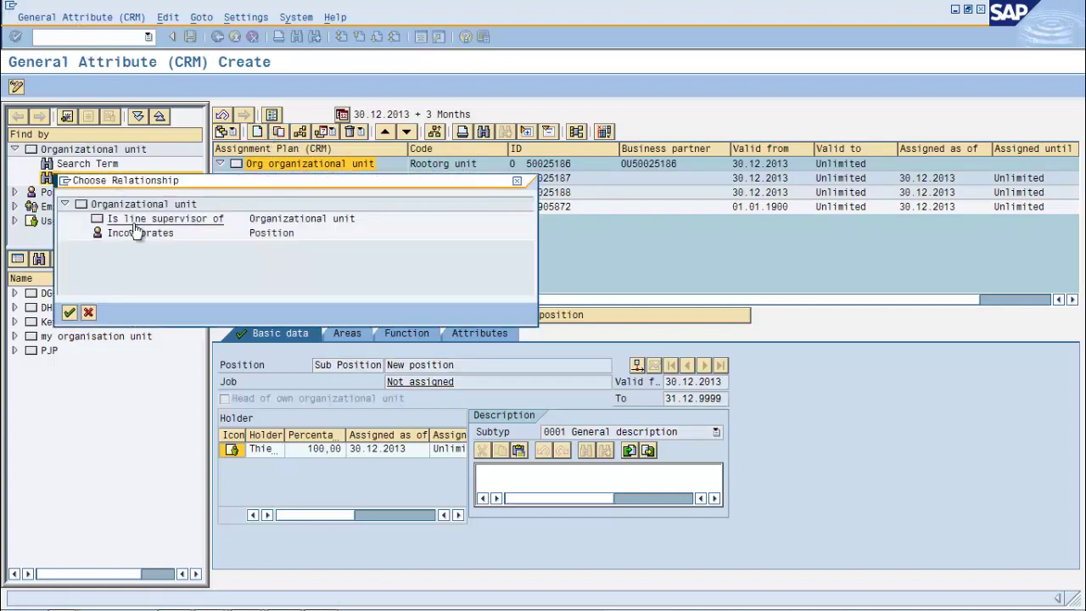
left_click(138, 233)
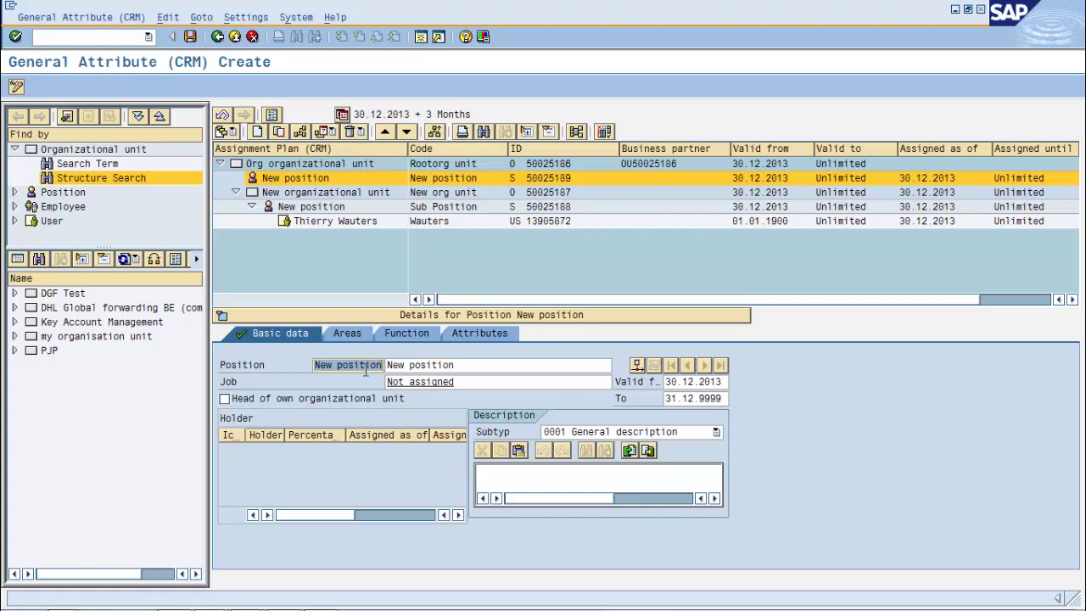
type("Manager")
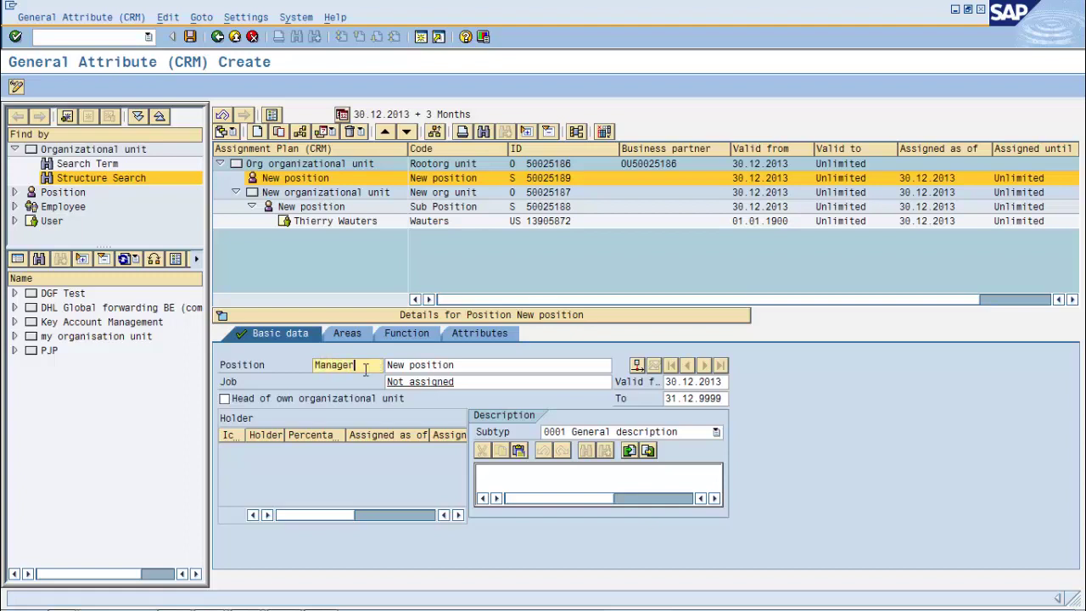
Describe the position as mgr position, mark it head of its own unit, and save
left_click(395, 365)
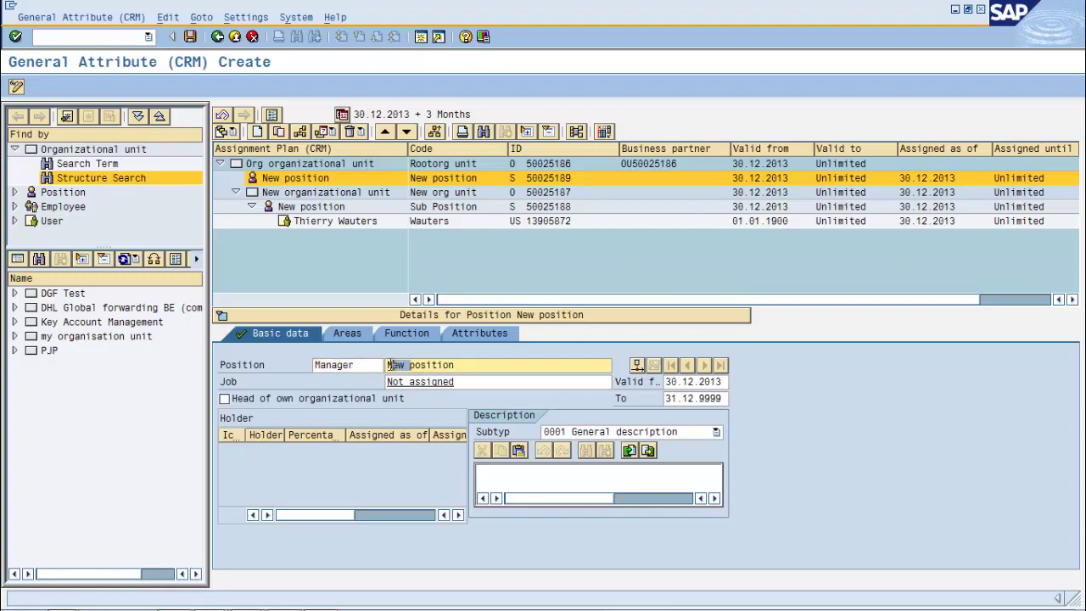
double_click(393, 365)
type("mgr")
left_click(224, 399)
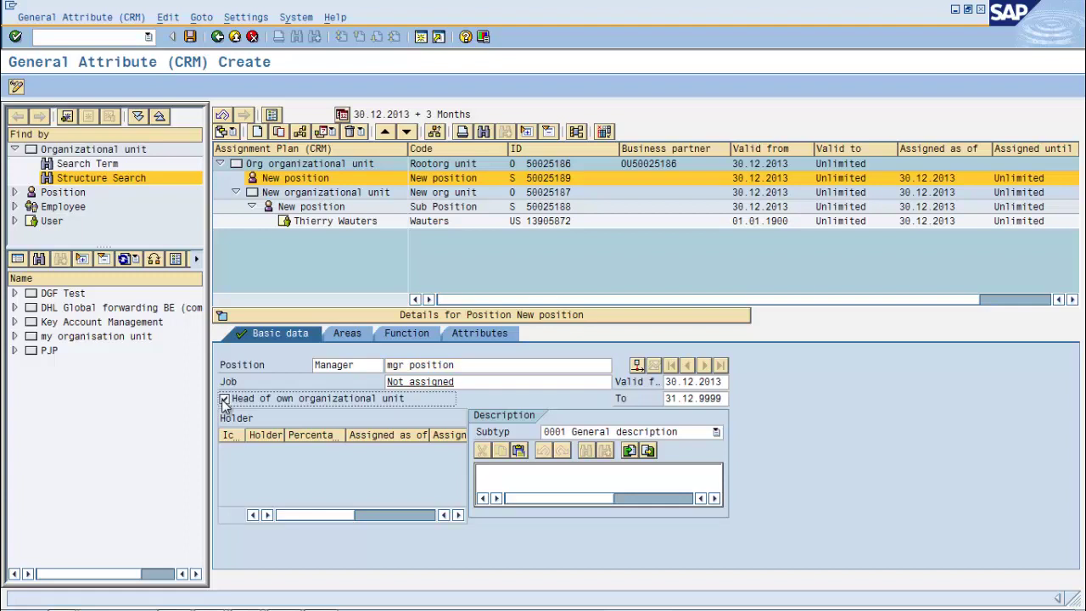
left_click(189, 38)
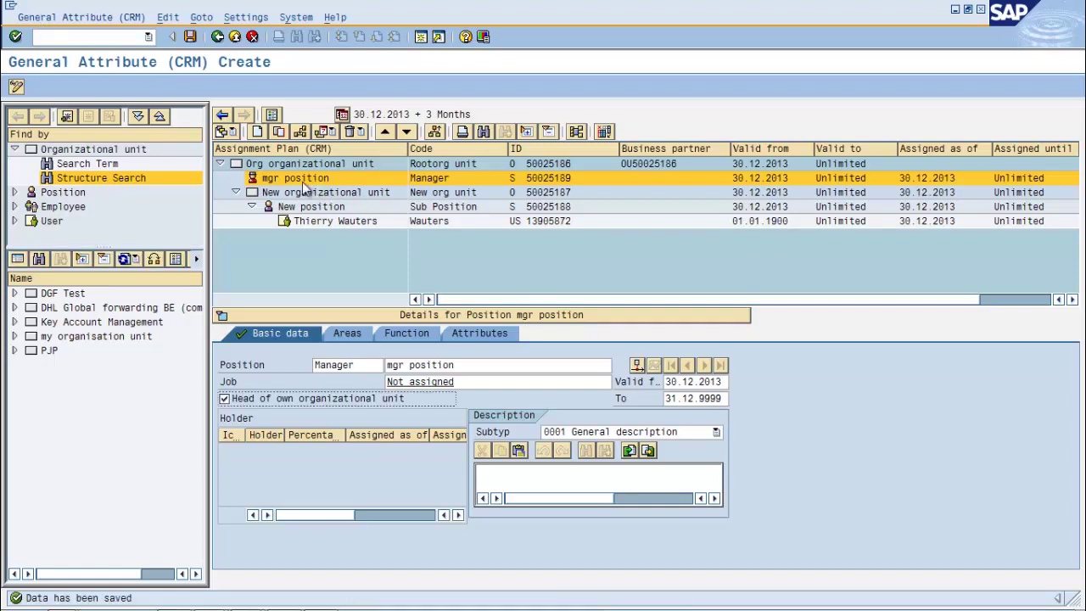
Choose an Owner for mgr position and search business partners according to the user's ID
left_click(303, 134)
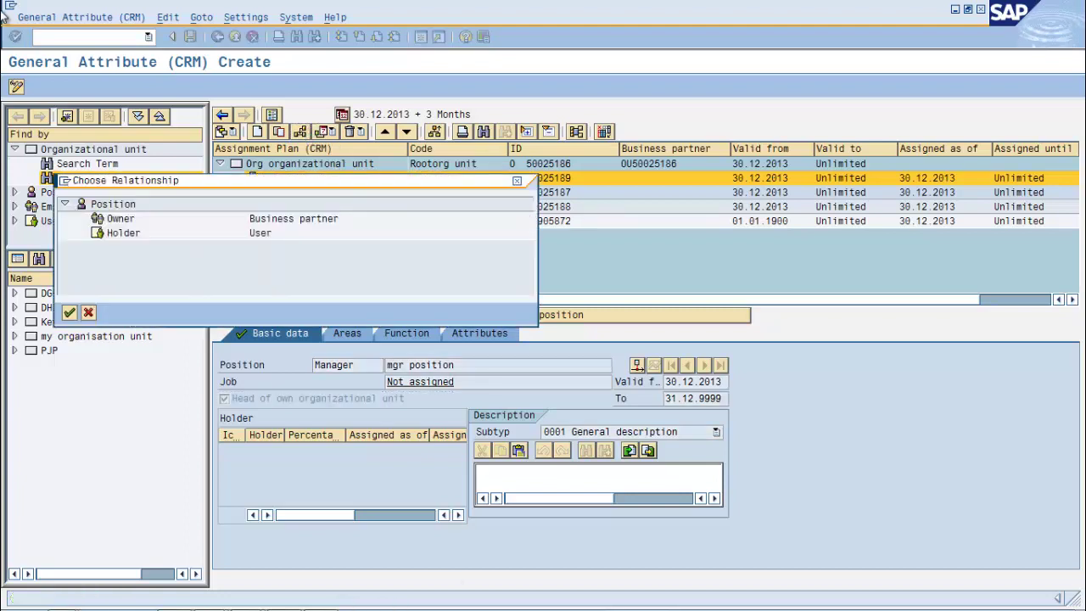
left_click(128, 220)
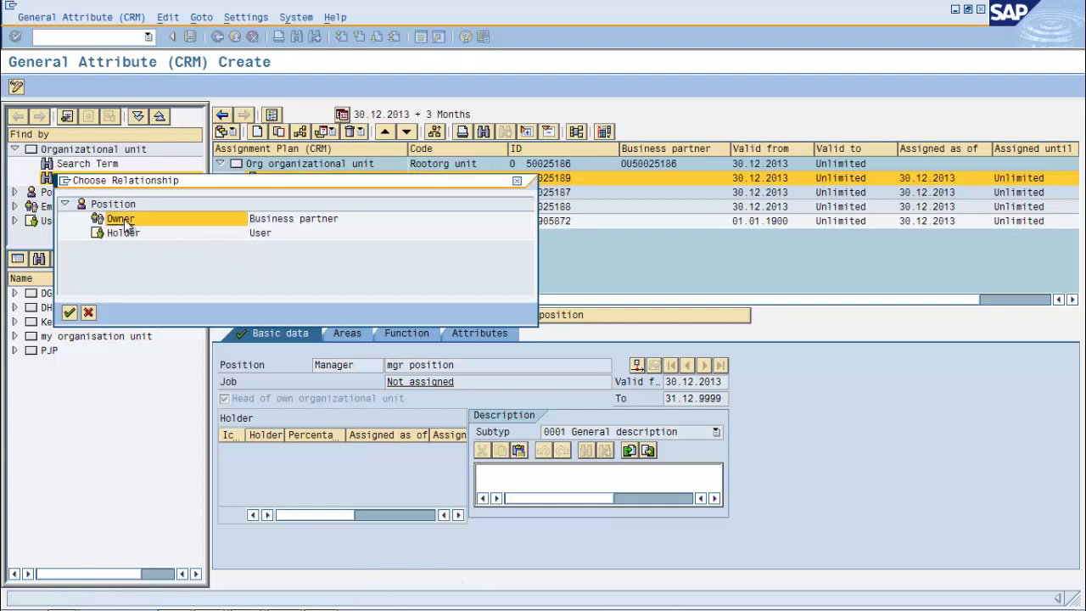
left_click(124, 219)
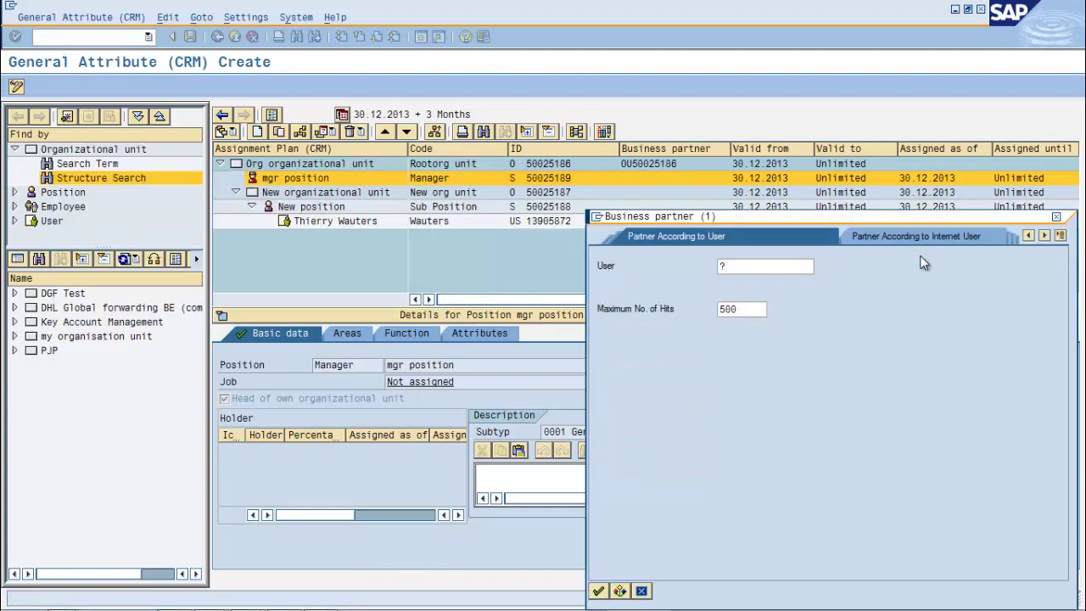
left_click(1062, 236)
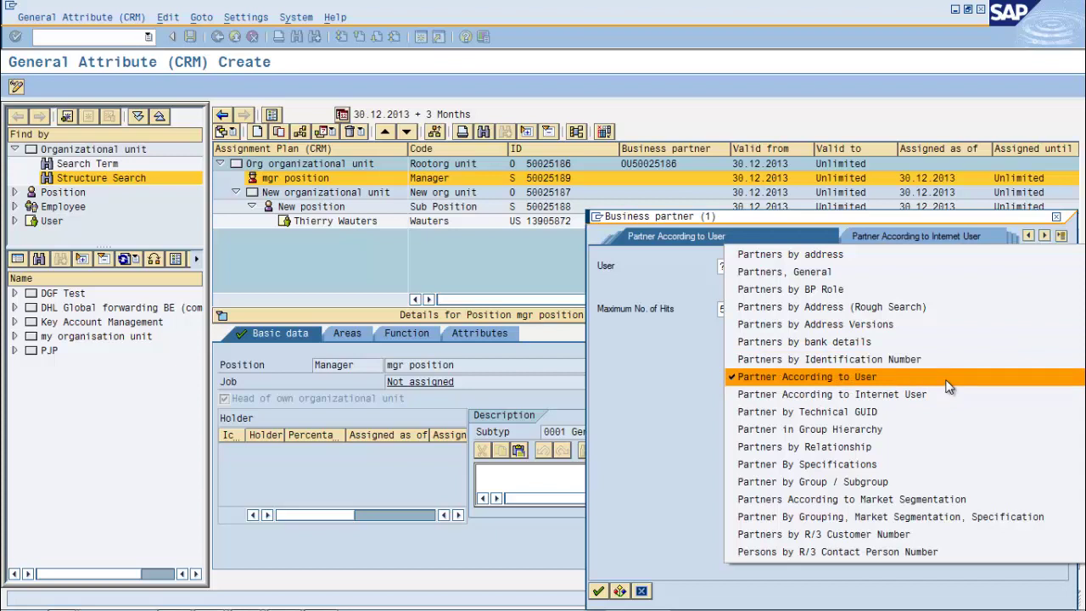
left_click(749, 270)
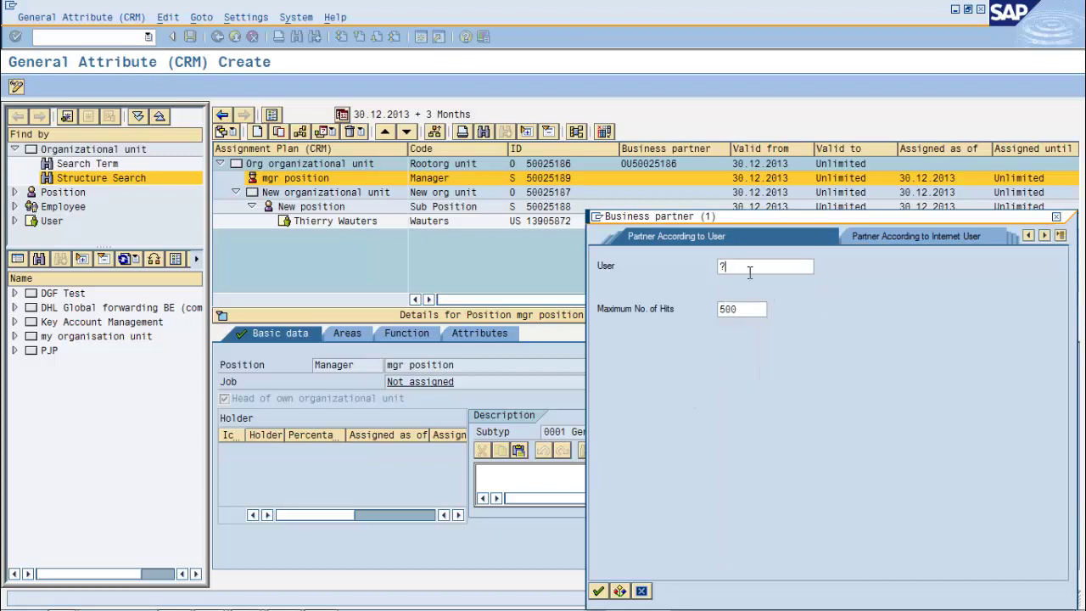
key("BackSpace")
type("pan")
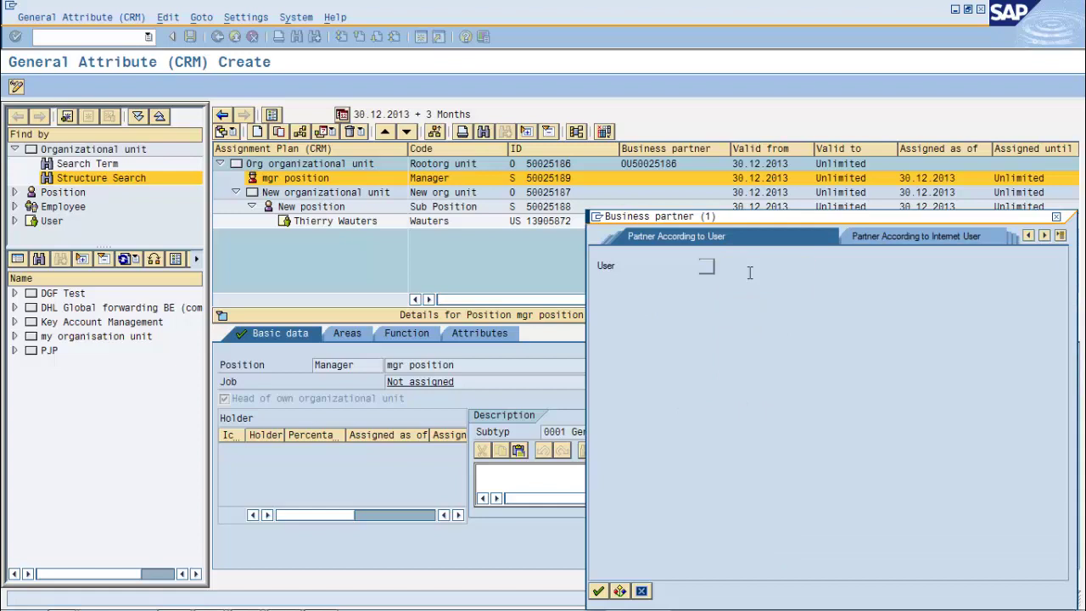
type("dak1")
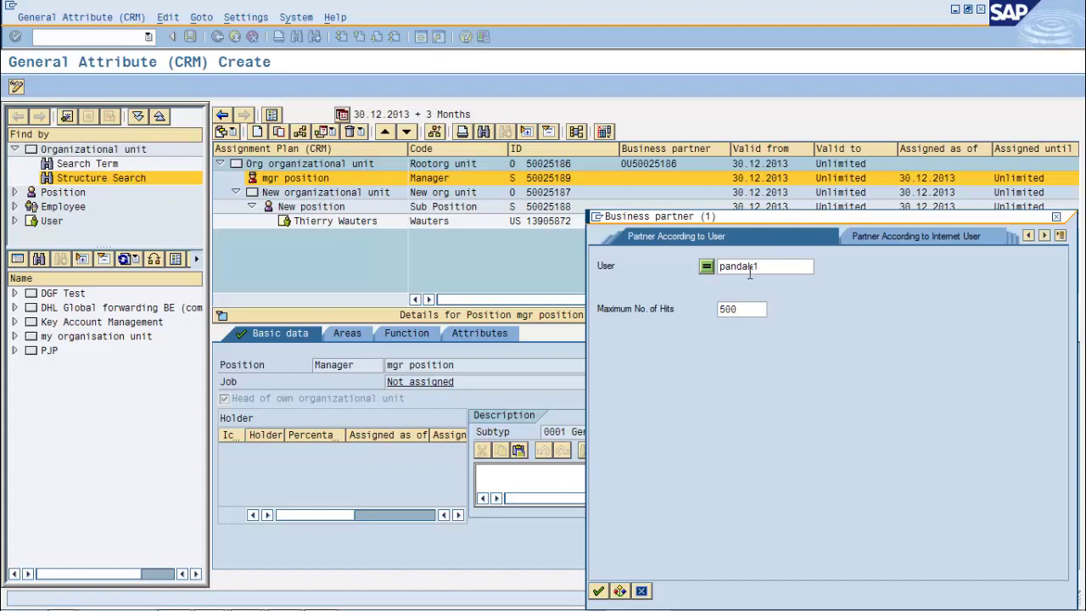
key("Return")
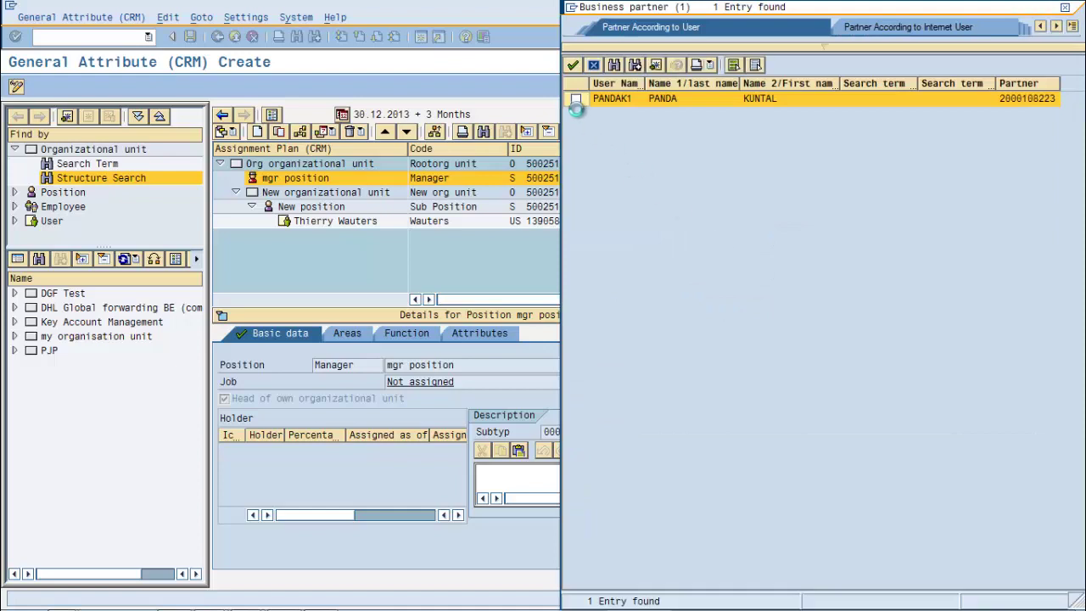
Confirm the found business partner as owner of mgr position, expand it to show its user, and save
left_click(577, 101)
left_click(576, 69)
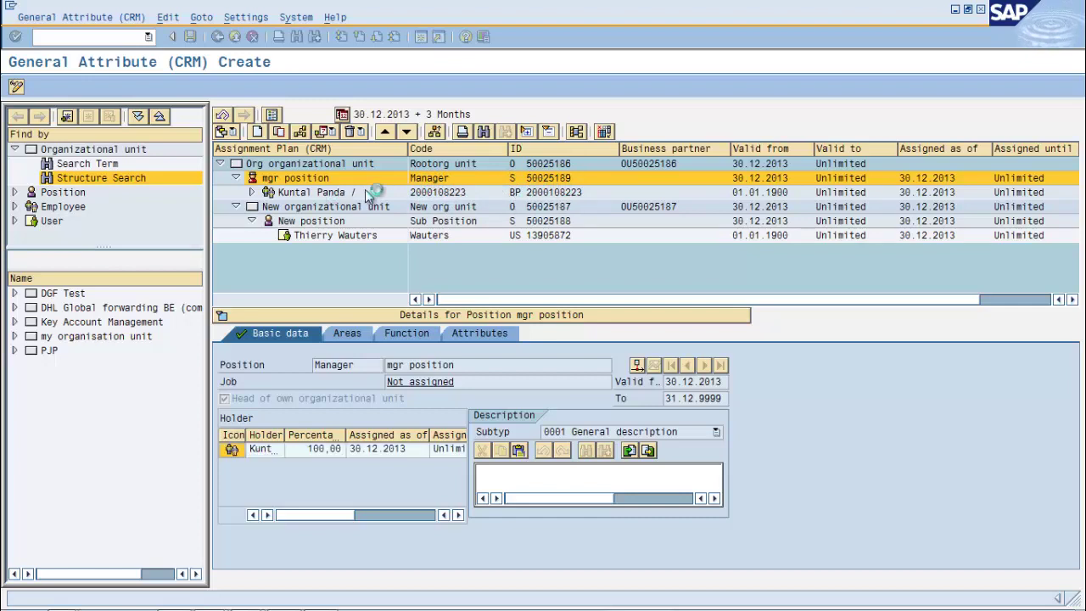
left_click(252, 195)
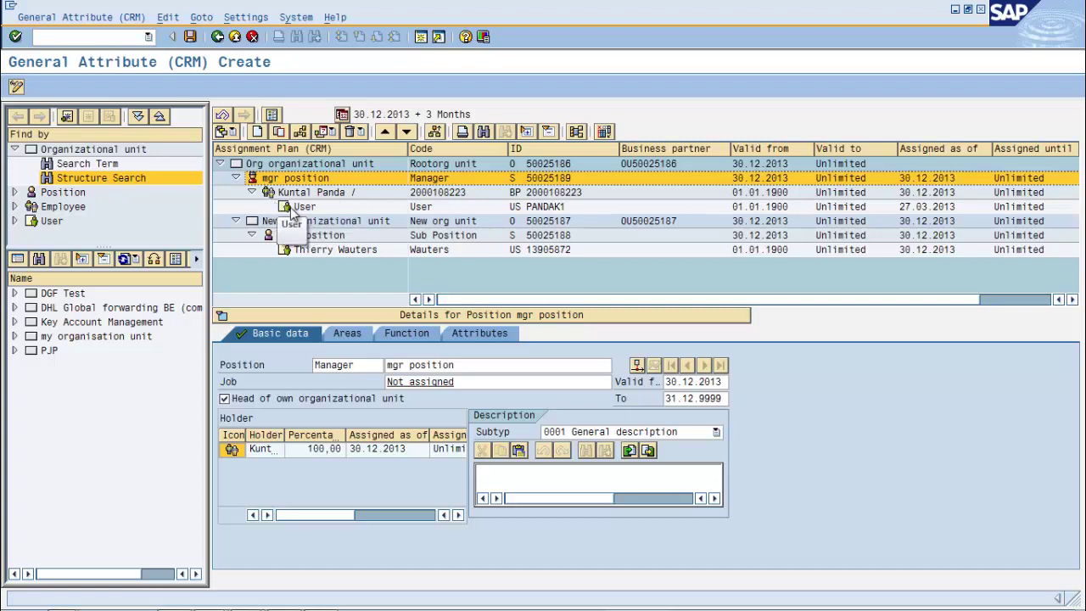
left_click(191, 38)
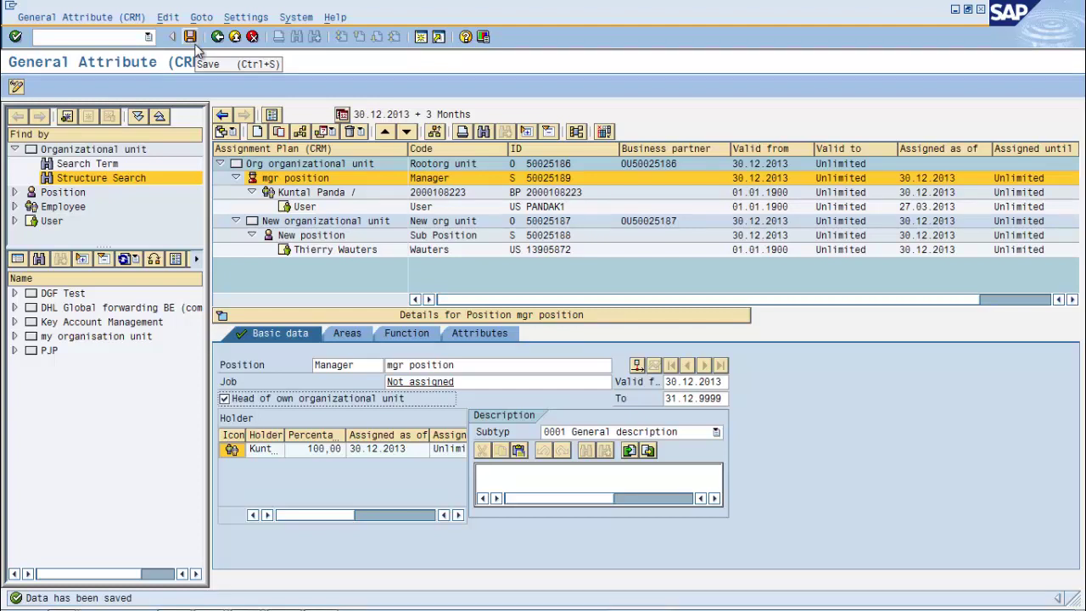
Select the root organizational unit, then reveal the Sales Operations options on the WebClient home page
left_click(314, 165)
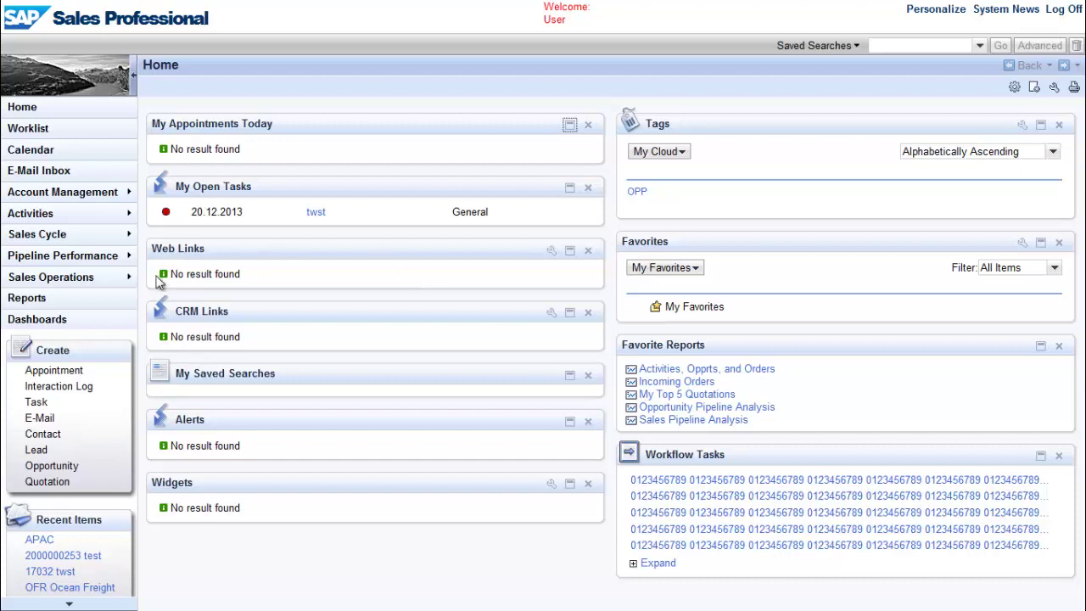
mouse_move(132, 282)
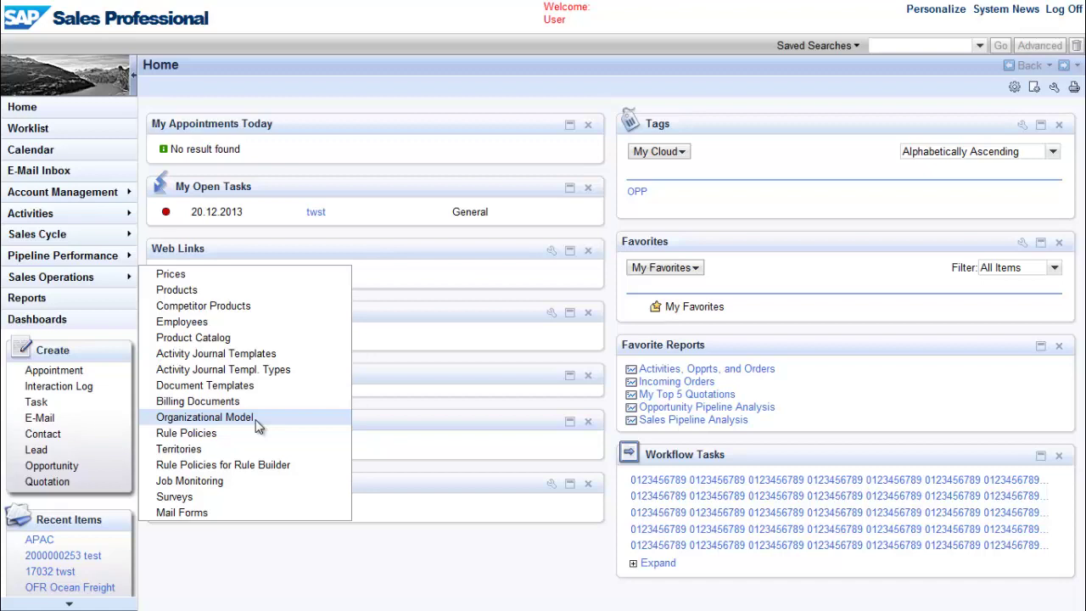
Open the Organizational Model search, run and clear it, then start a new root organizational unit
left_click(259, 427)
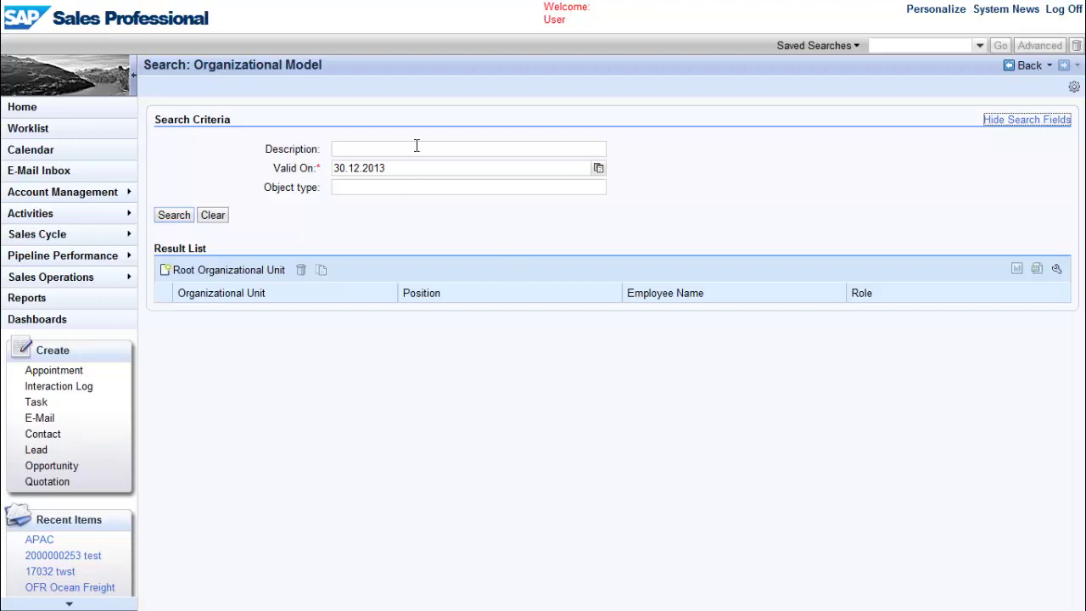
left_click(380, 187)
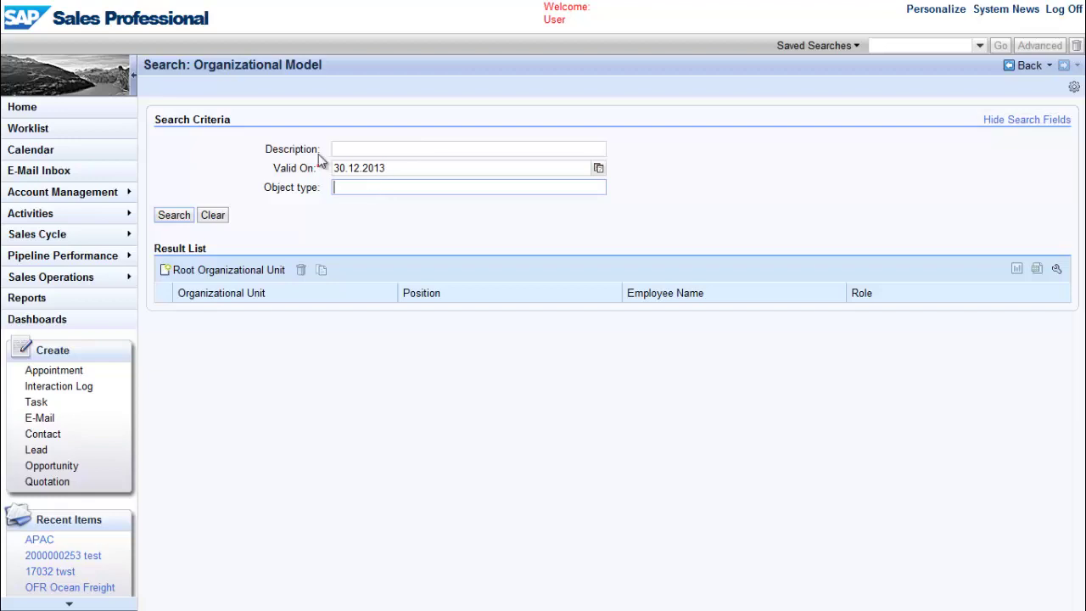
left_click(347, 150)
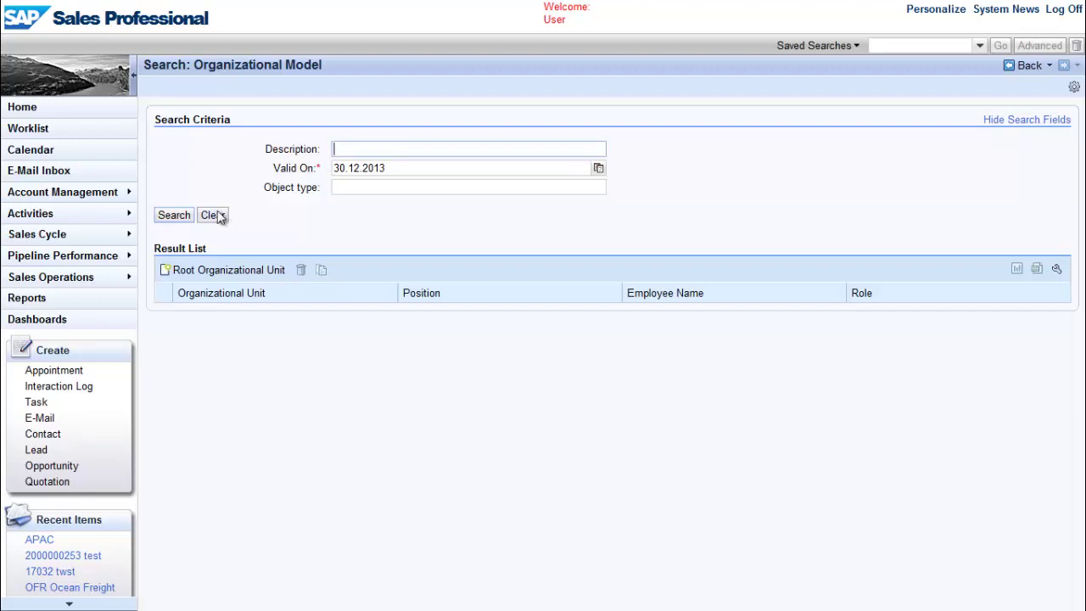
left_click(181, 218)
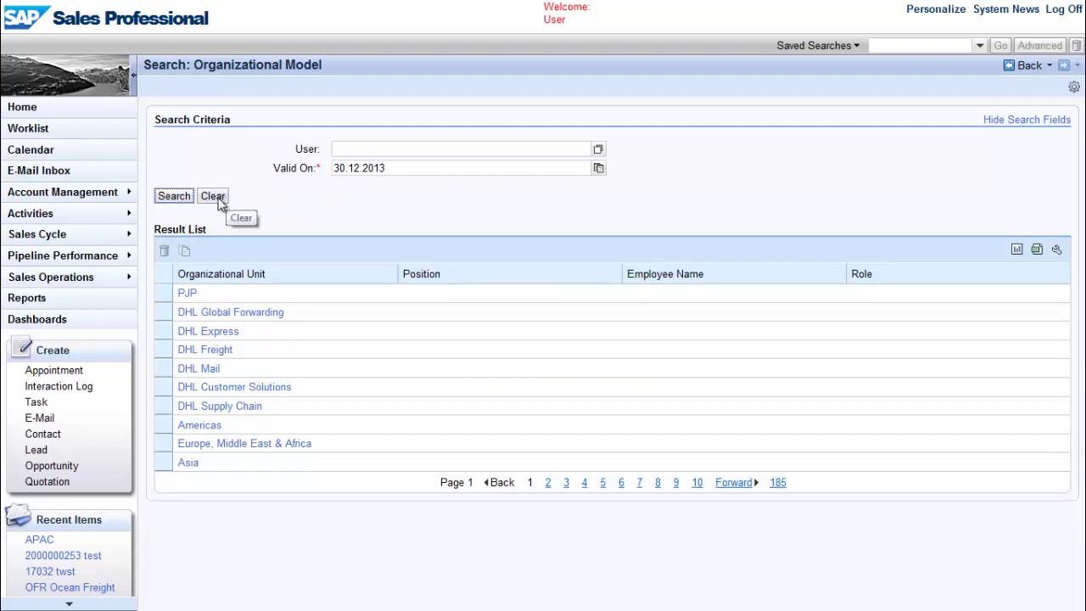
left_click(219, 201)
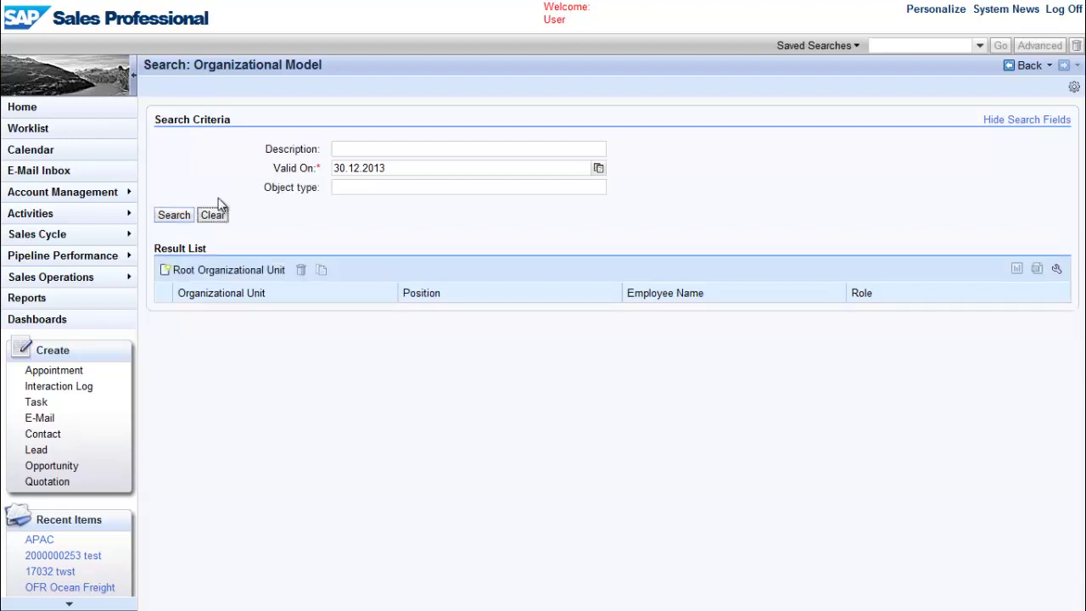
left_click(197, 274)
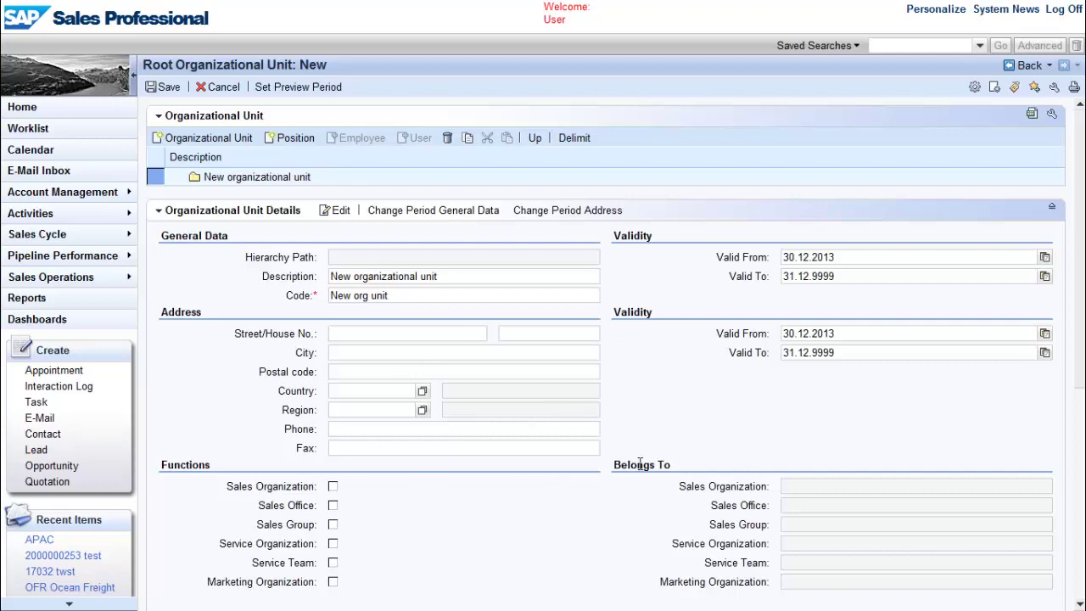
Show all rows of the new root unit's Attributes block and scroll back to its header
scroll(694, 407, "down", 3)
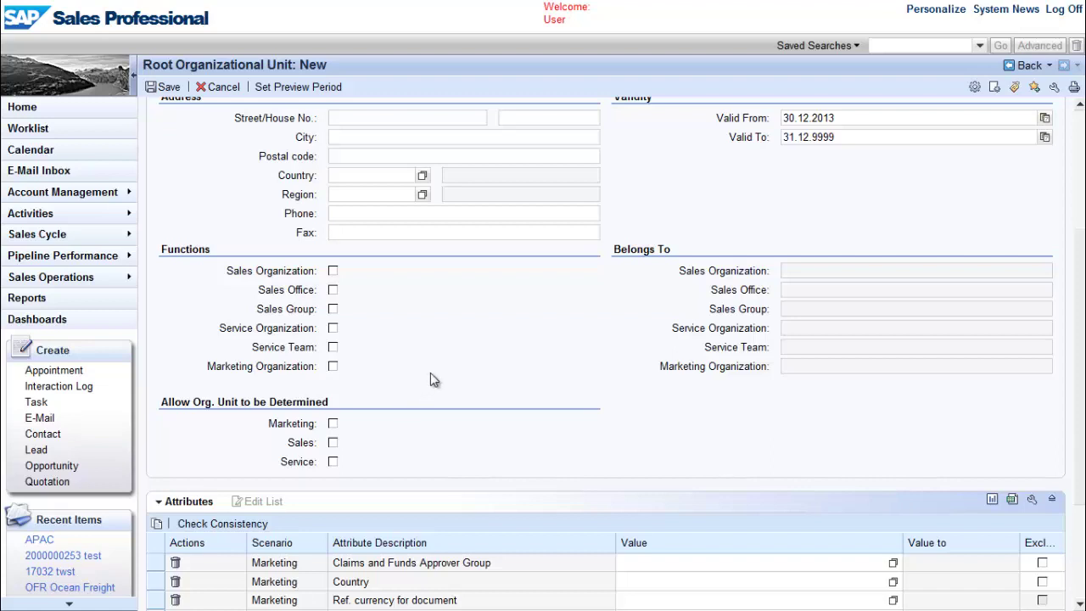
scroll(434, 371, "down", 2)
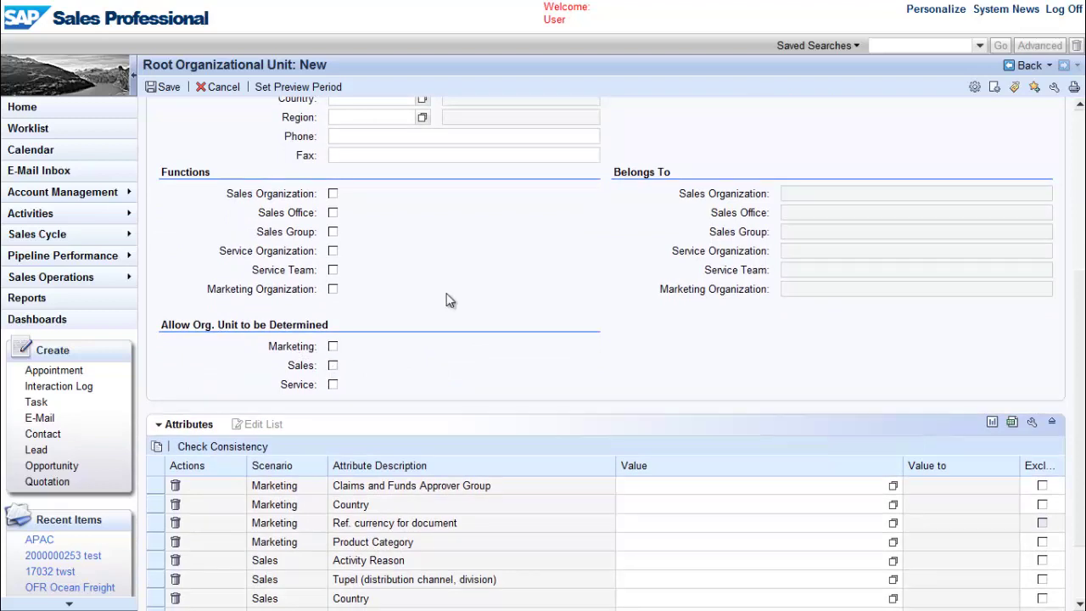
scroll(446, 300, "down", 2)
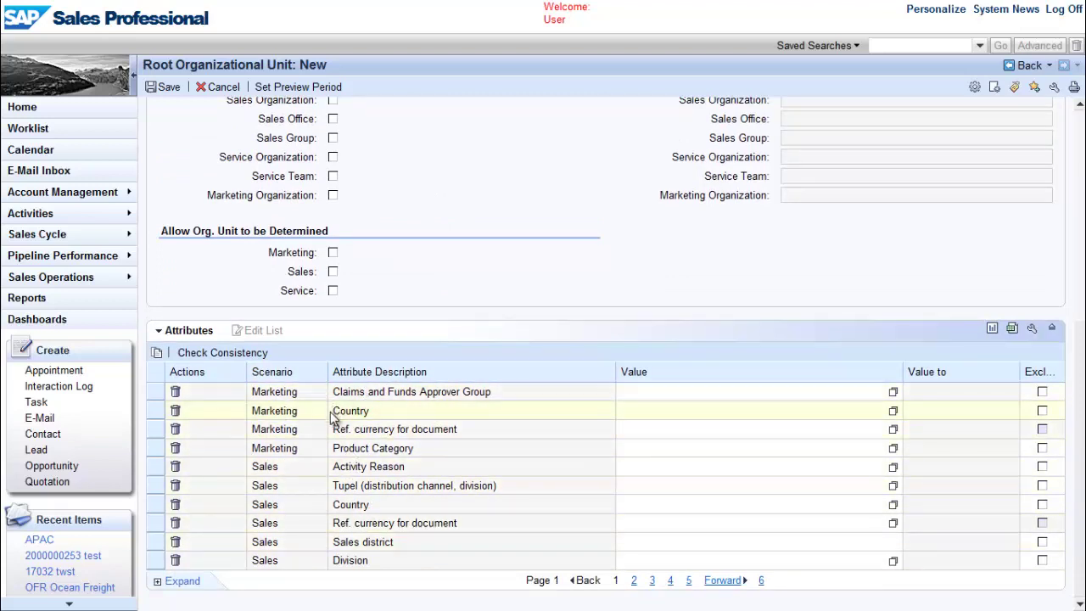
left_click(189, 585)
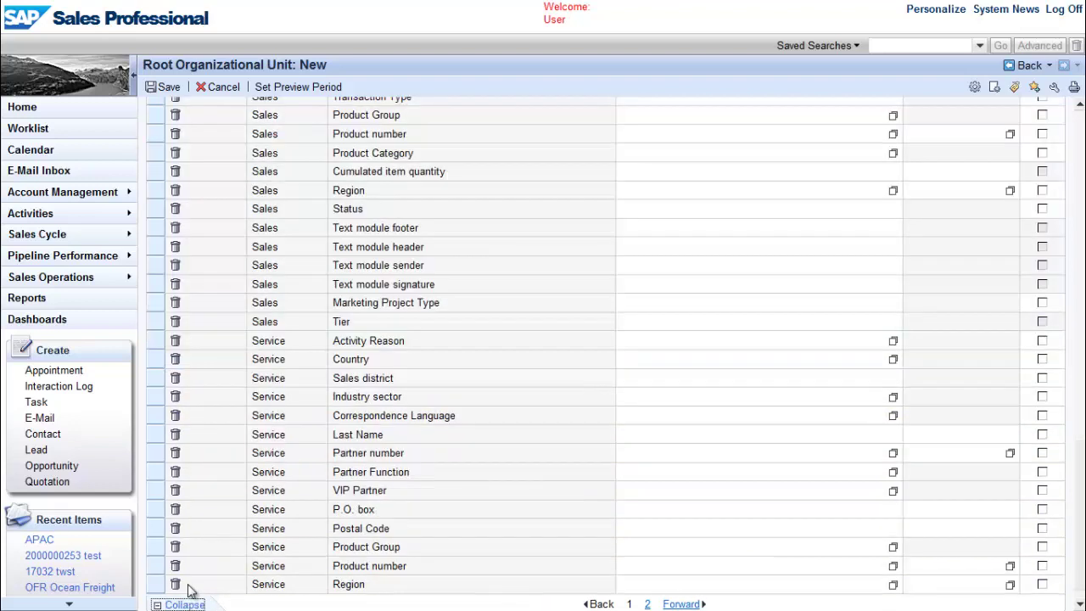
scroll(510, 459, "up", 10)
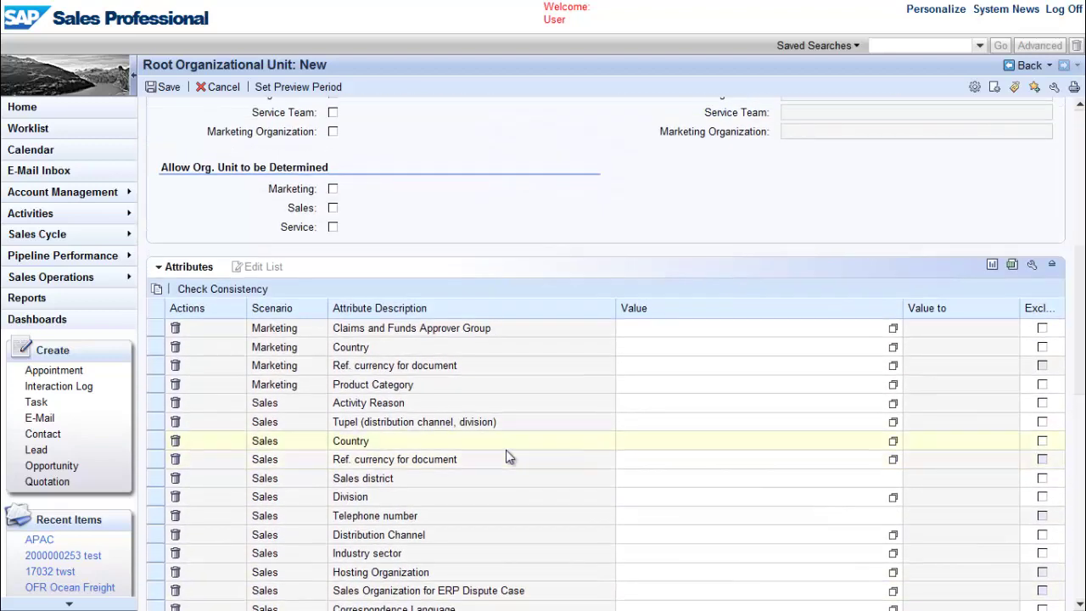
Add the Inherited column to the Attributes table layout and save it
left_click(1034, 266)
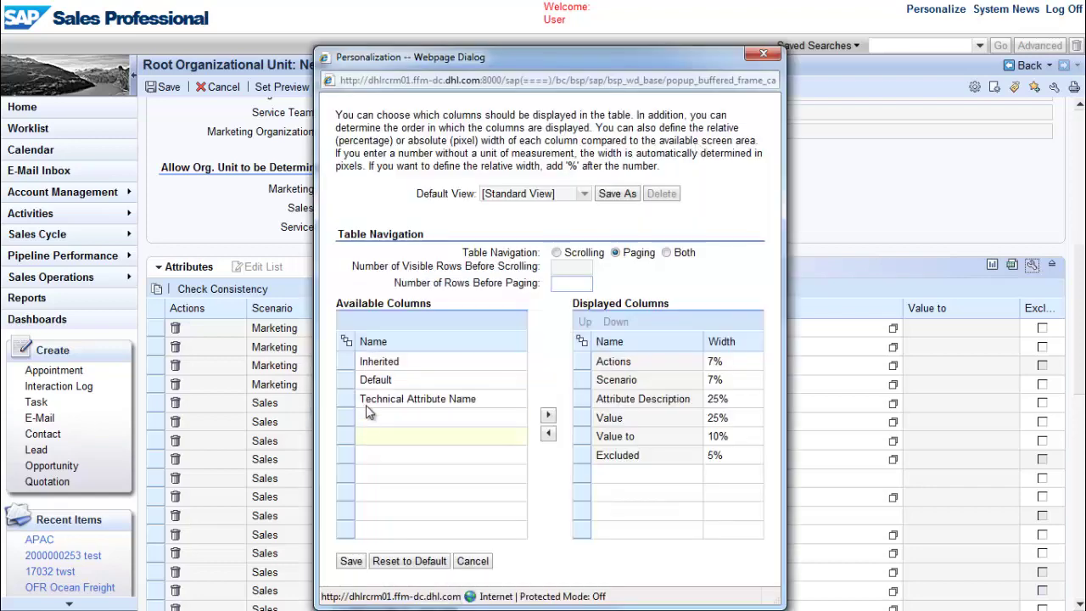
left_click(345, 362)
left_click(549, 415)
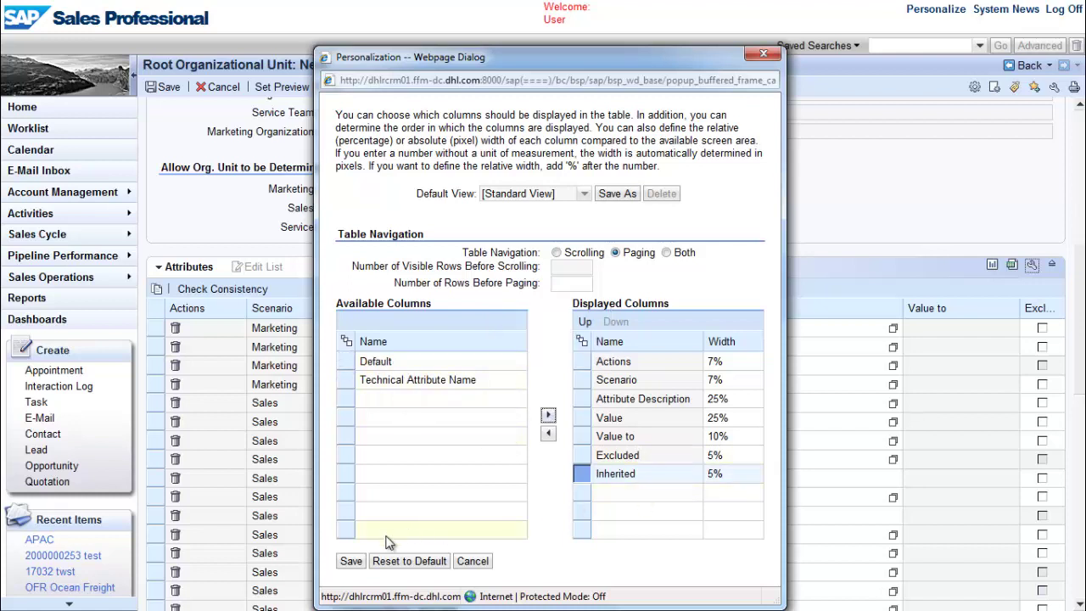
left_click(355, 561)
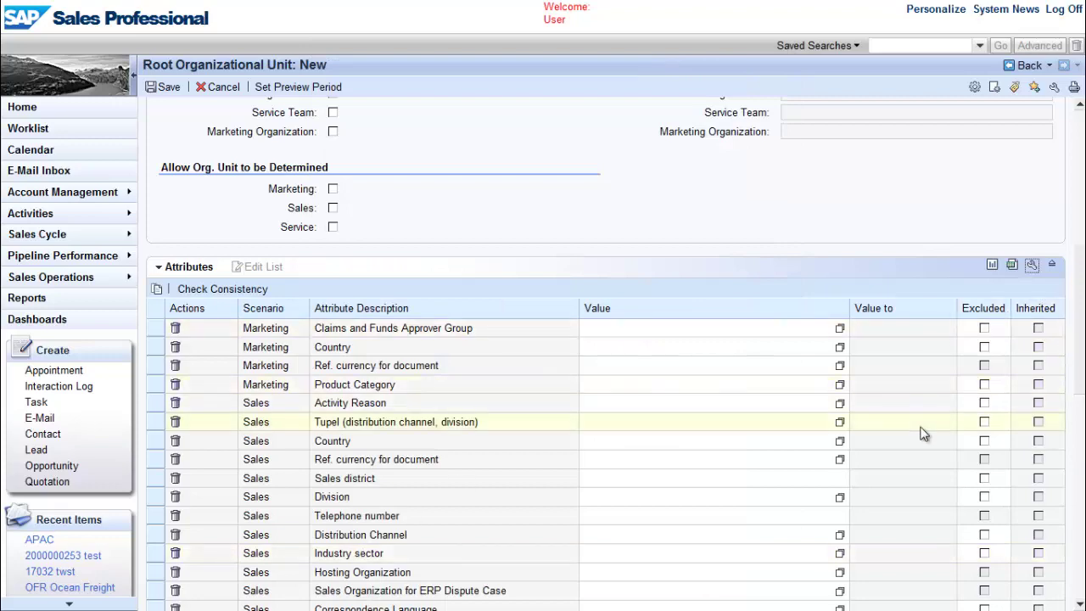
scroll(923, 433, "up", 5)
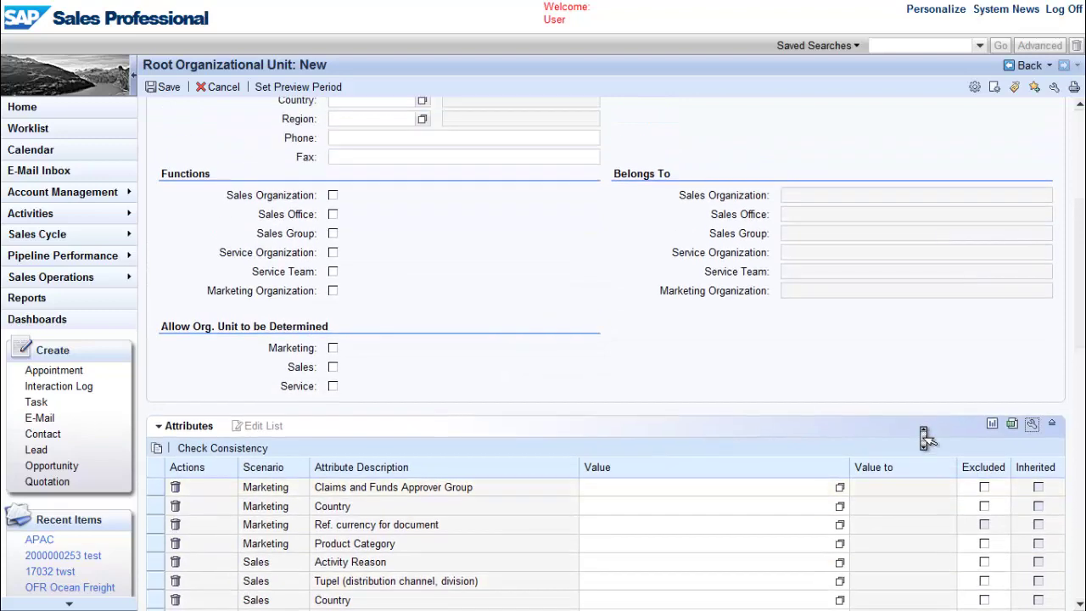
Replace 'New' with 'test' in the root unit's description and code
scroll(923, 434, "up", 2)
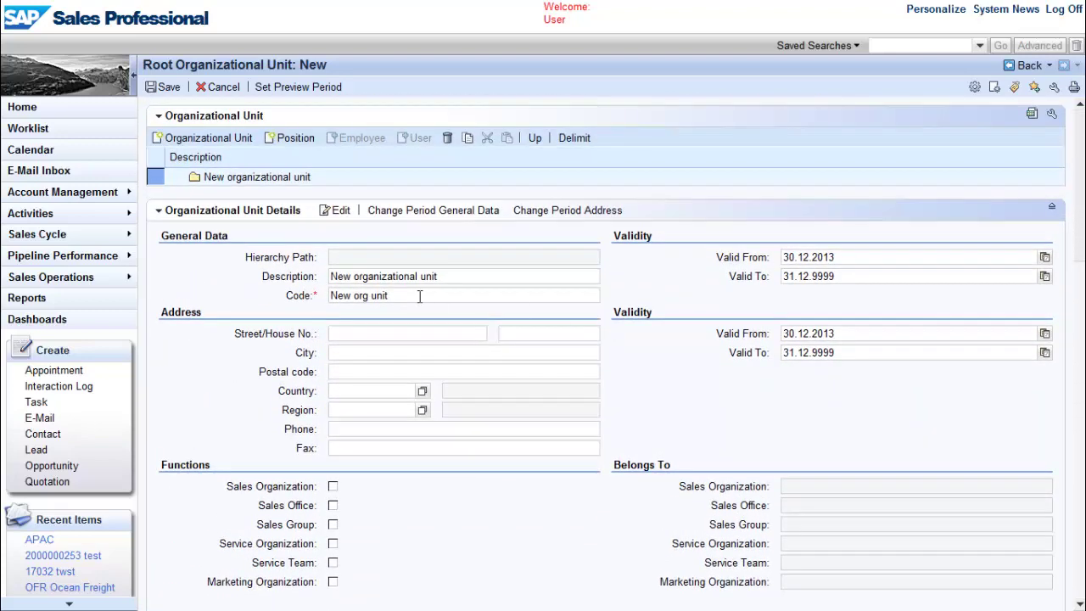
left_click_drag(353, 276, 330, 276)
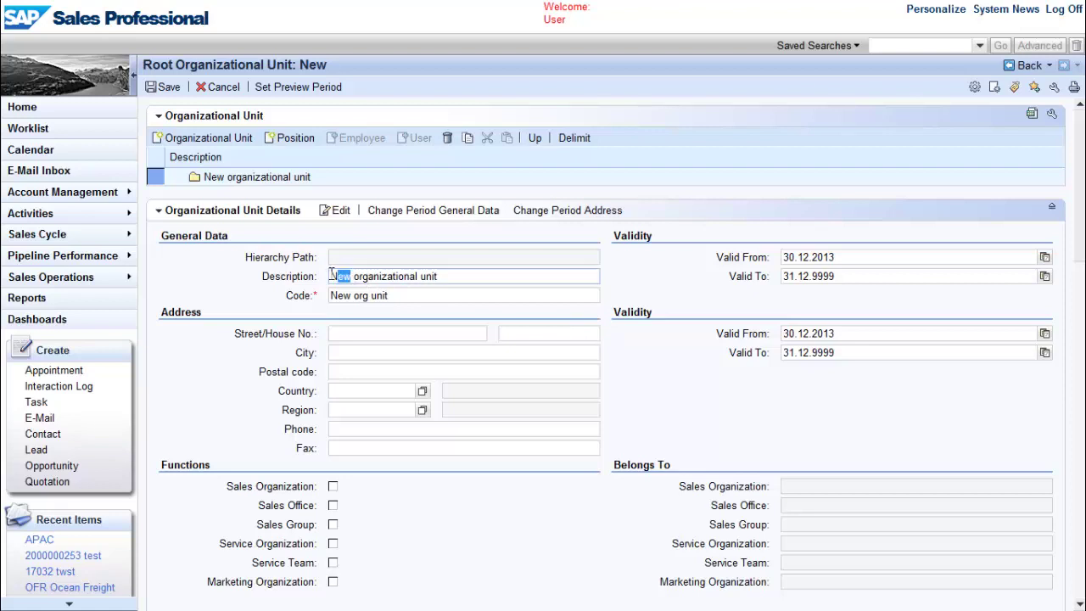
type("test")
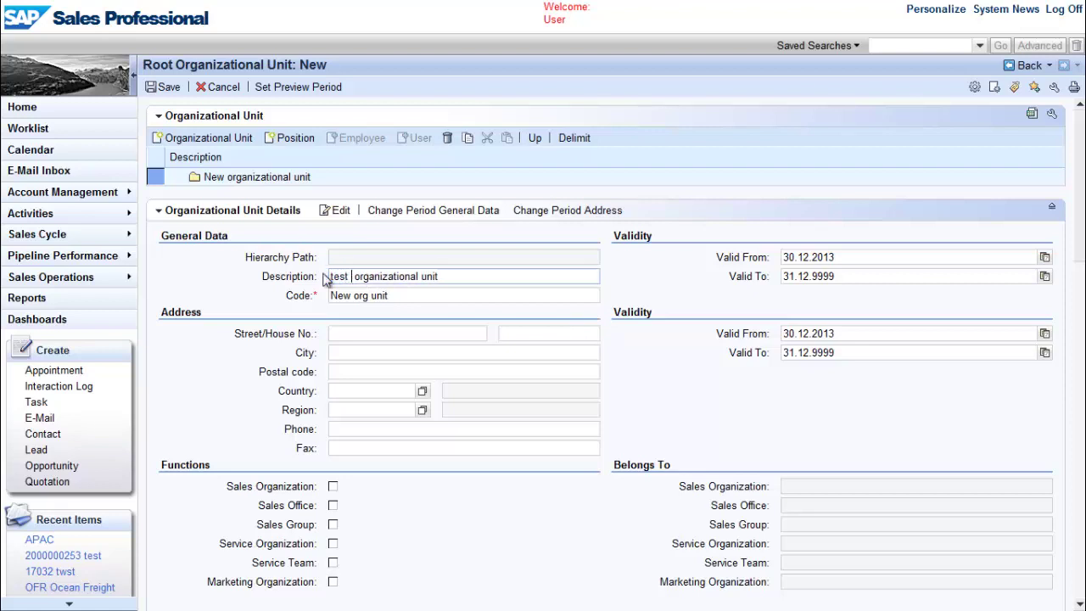
double_click(334, 295)
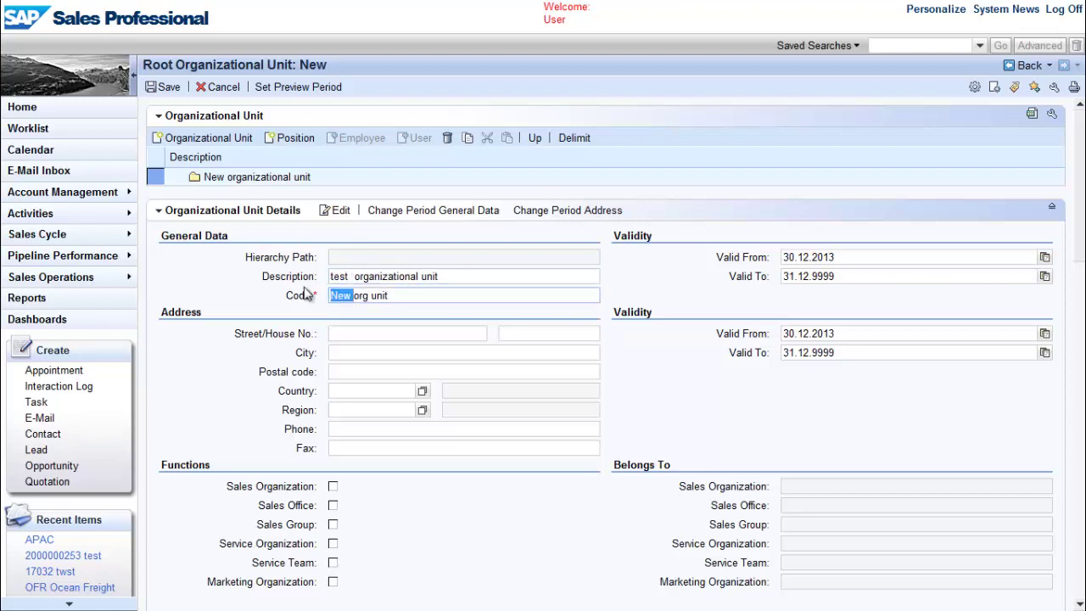
type("test")
Enter country US and region CA, save, and check city xyz and postal code 12345
left_click(379, 390)
type("us")
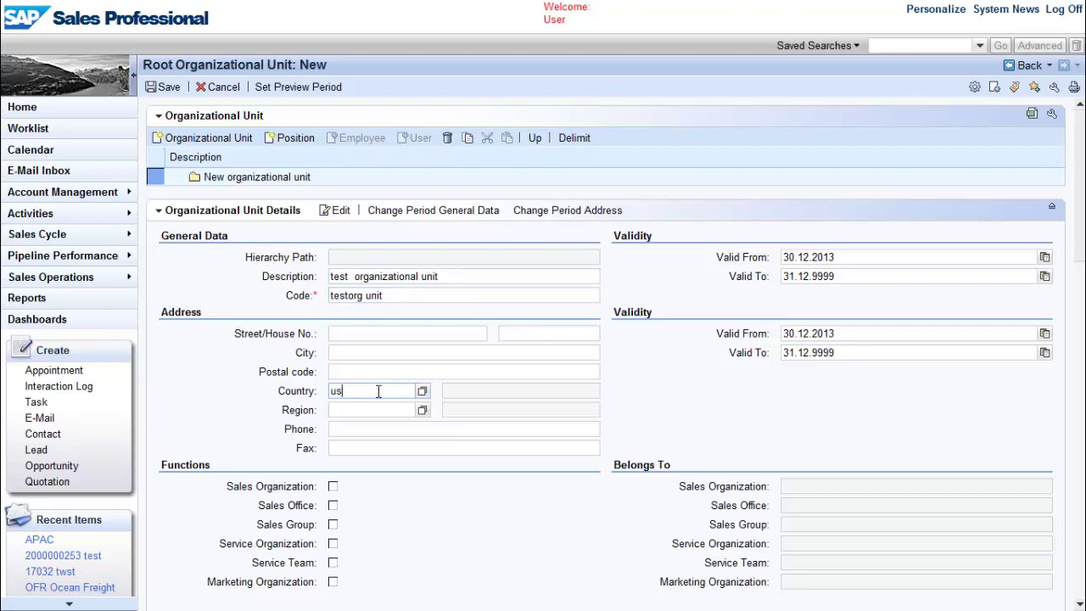
left_click(389, 413)
type("ca")
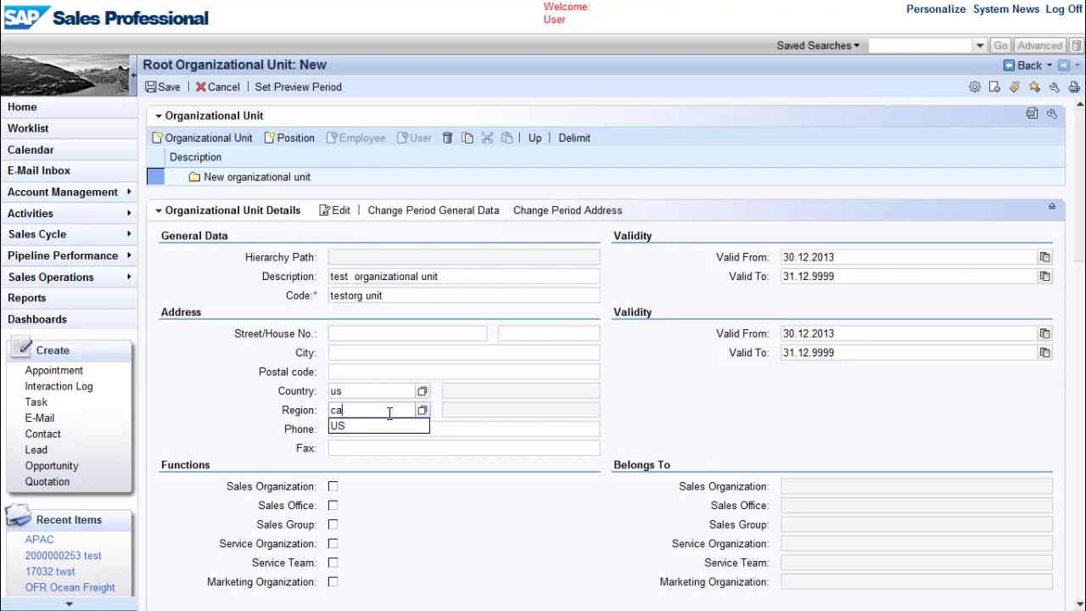
left_click(168, 90)
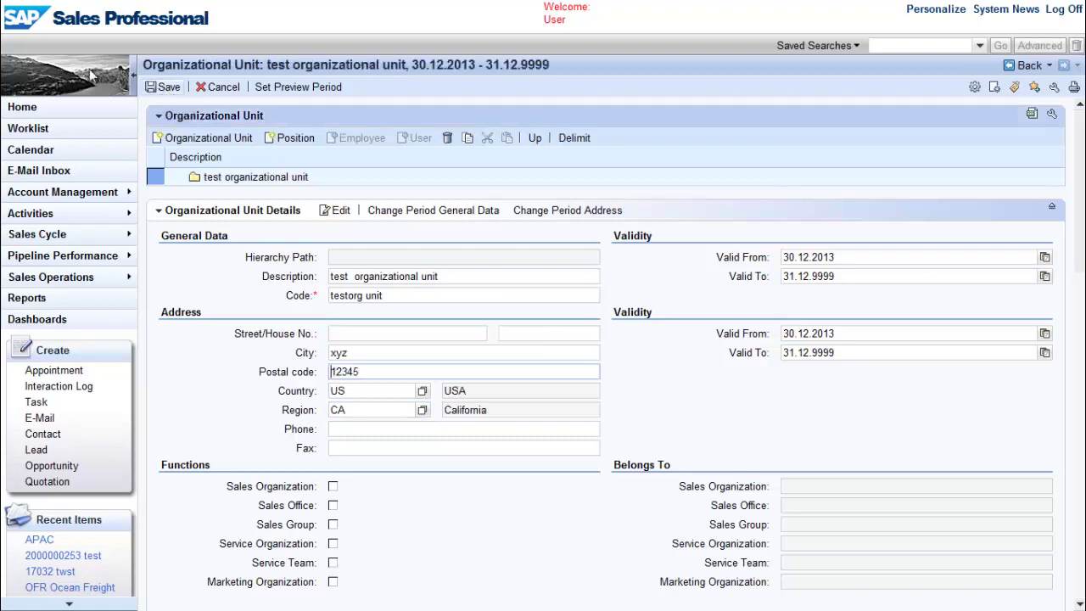
left_click(398, 348)
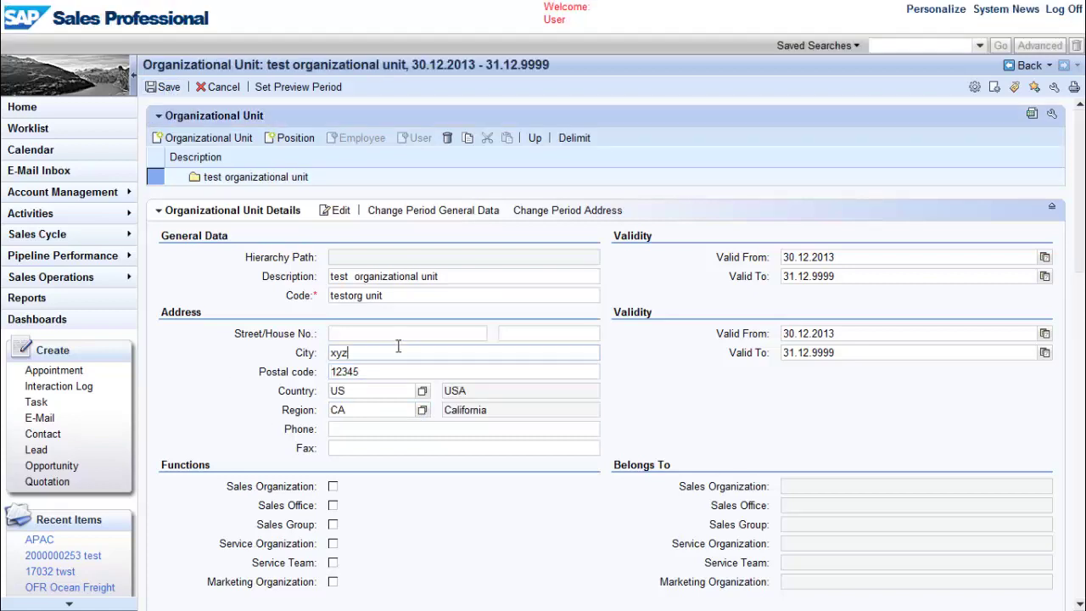
left_click(383, 375)
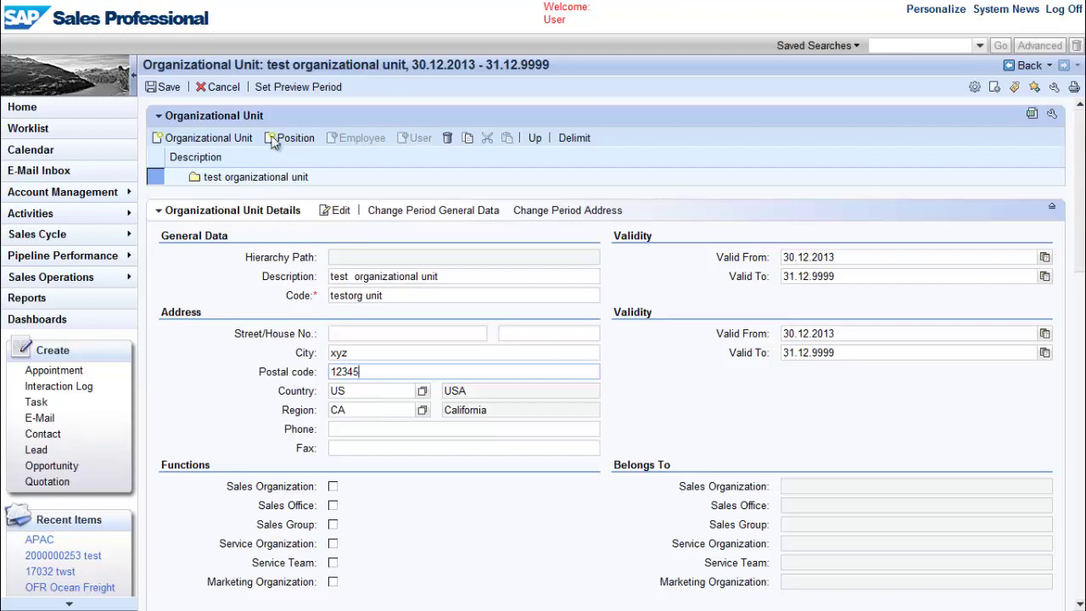
Create a child unit under test organizational unit with 'sub' replacing 'New' in code and description
left_click(174, 141)
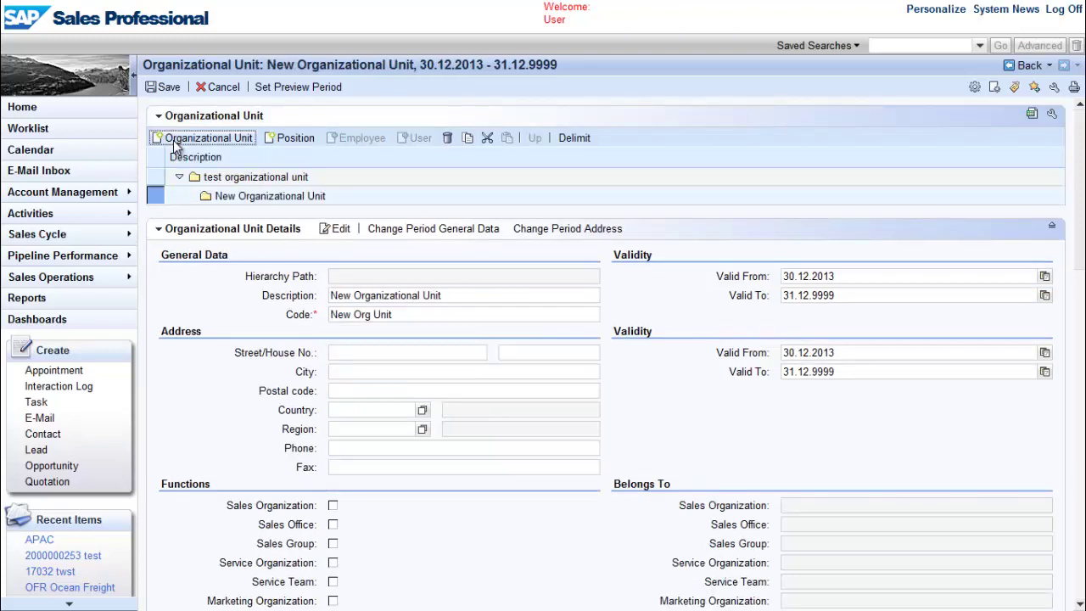
double_click(336, 314)
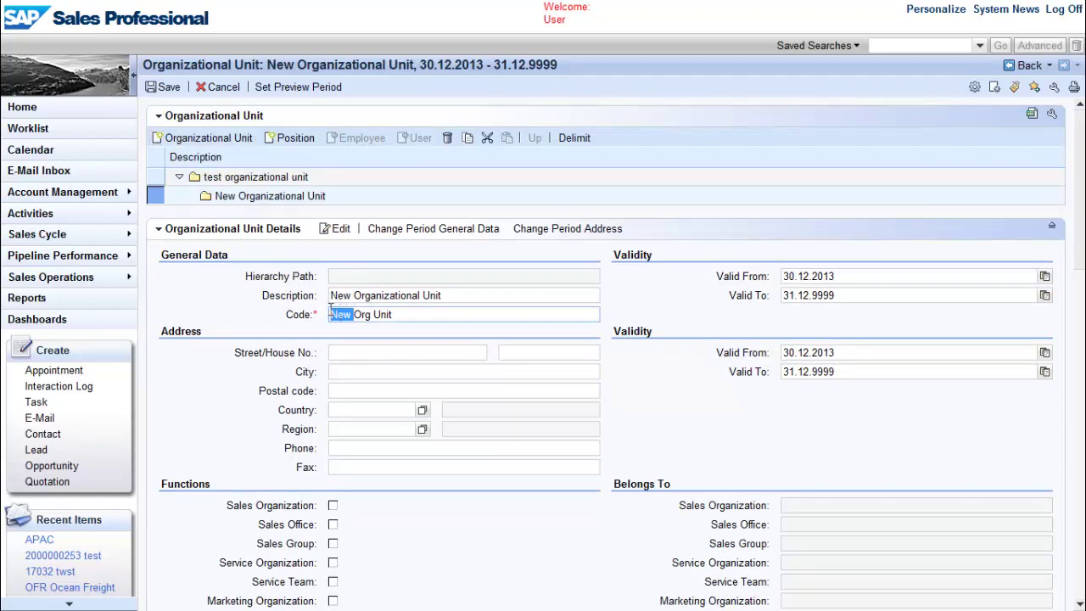
type("sub")
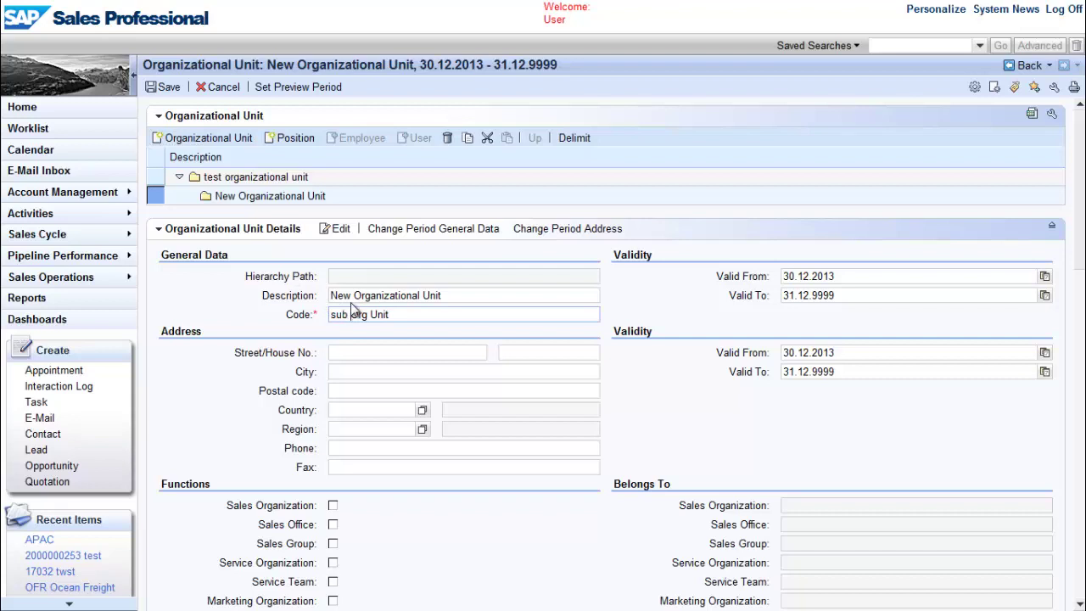
left_click_drag(353, 293, 320, 295)
type("sub")
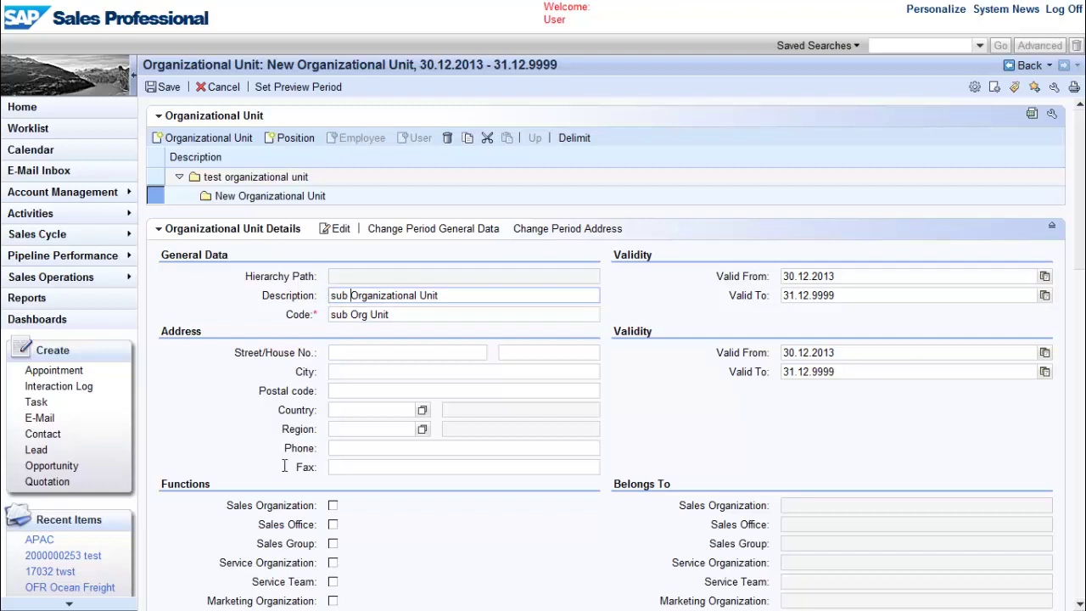
Mark the child unit as a Sales Office, then reselect test organizational unit
left_click(333, 526)
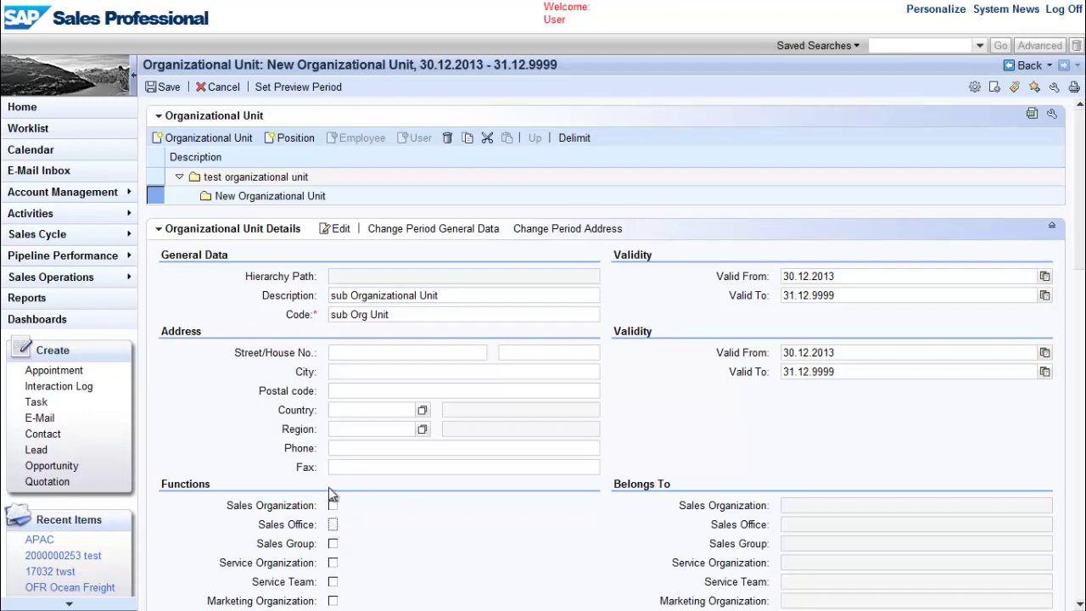
key("space")
left_click(157, 180)
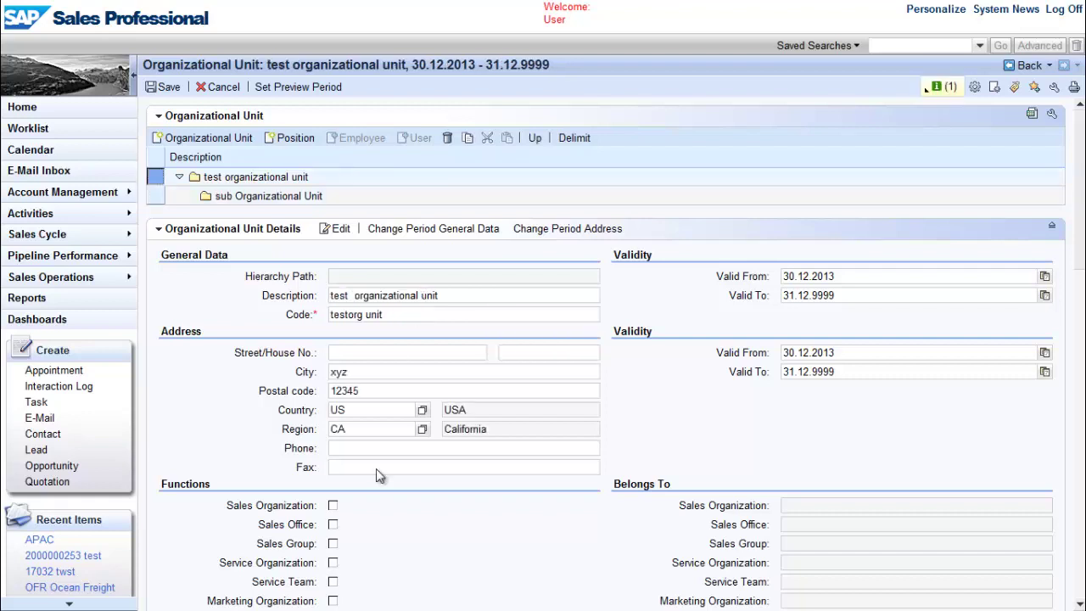
Save test organizational unit as Sales and Service Organization, then open sub Organizational Unit
left_click(333, 507)
left_click(333, 564)
left_click(167, 88)
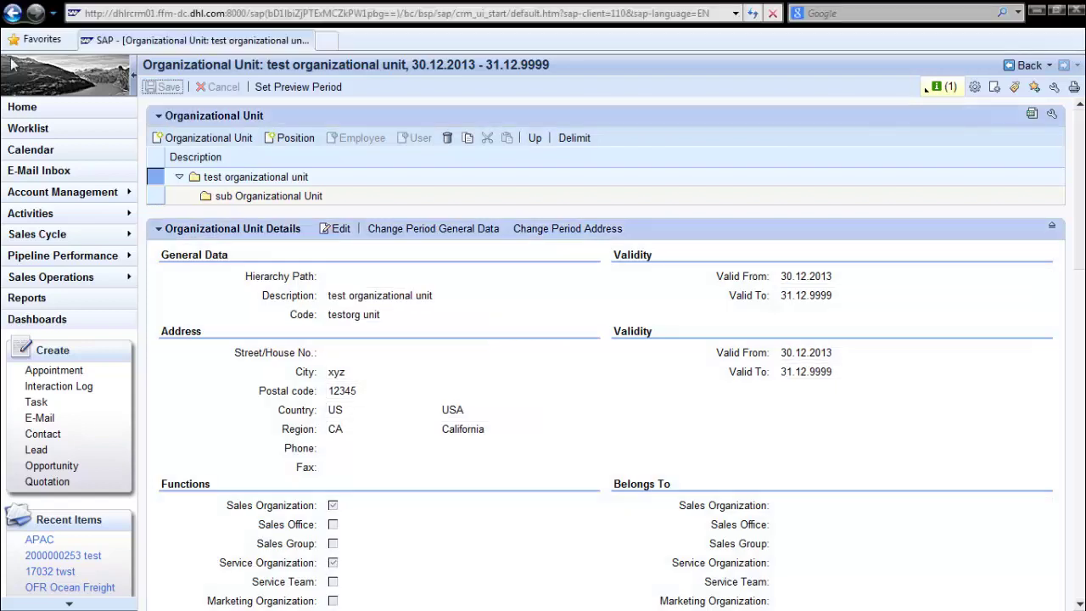
left_click(160, 198)
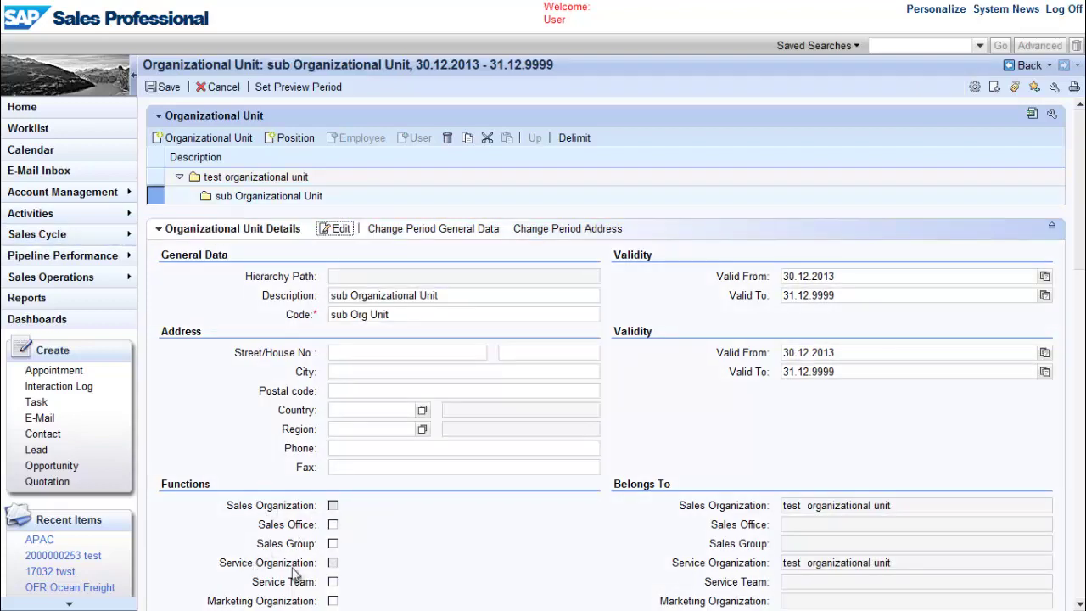
Mark sub Organizational Unit as Sales Office and Service Team and add a position beneath it
left_click(333, 525)
left_click(332, 583)
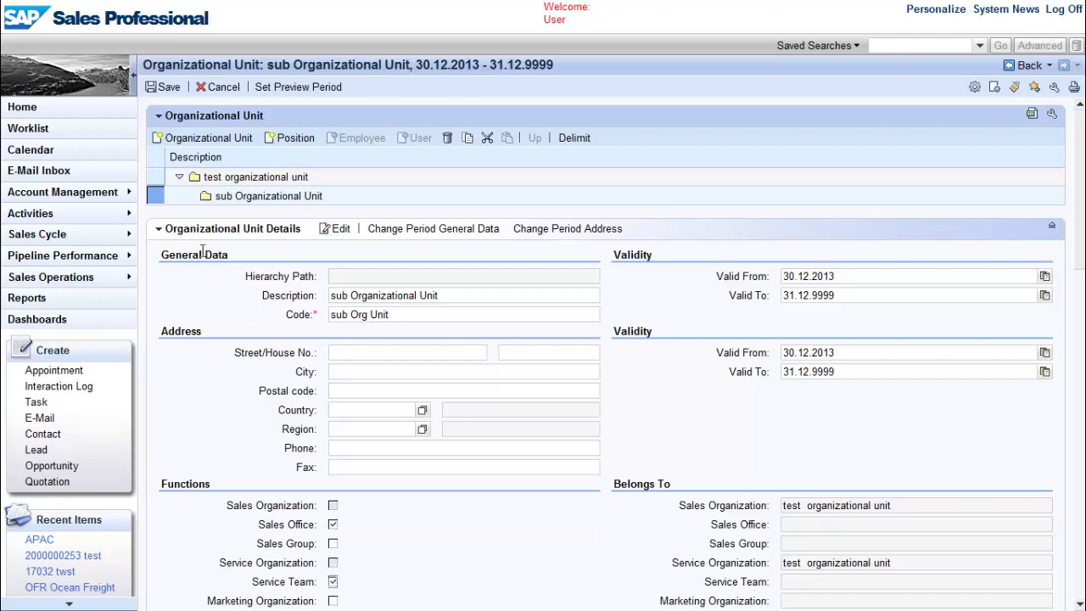
left_click(286, 141)
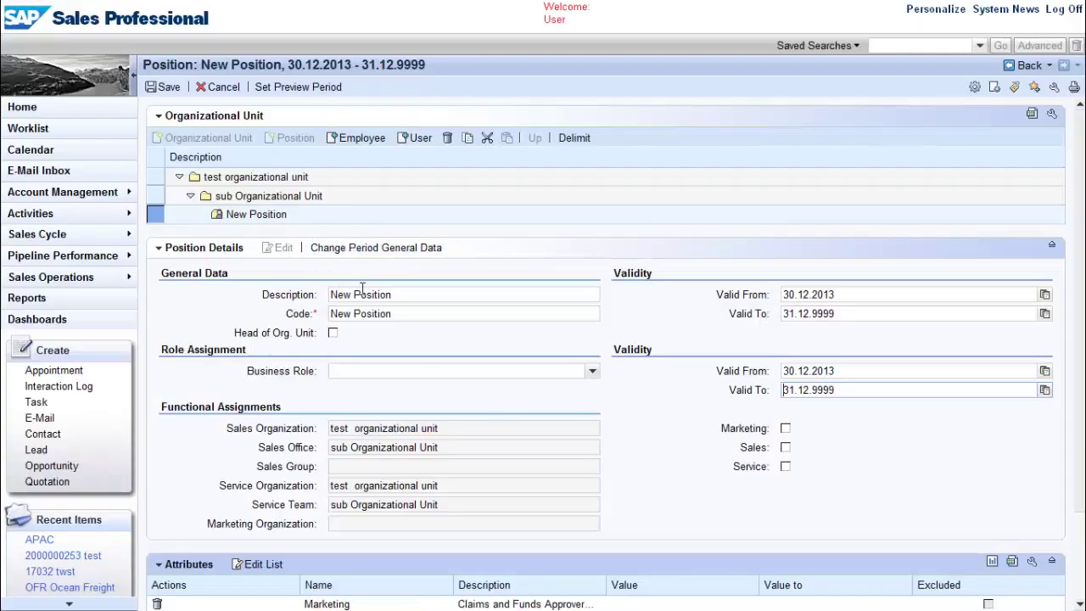
Rename the position's description and code from 'New' to 'sub', then reselect test organizational unit
left_click_drag(353, 294, 314, 293)
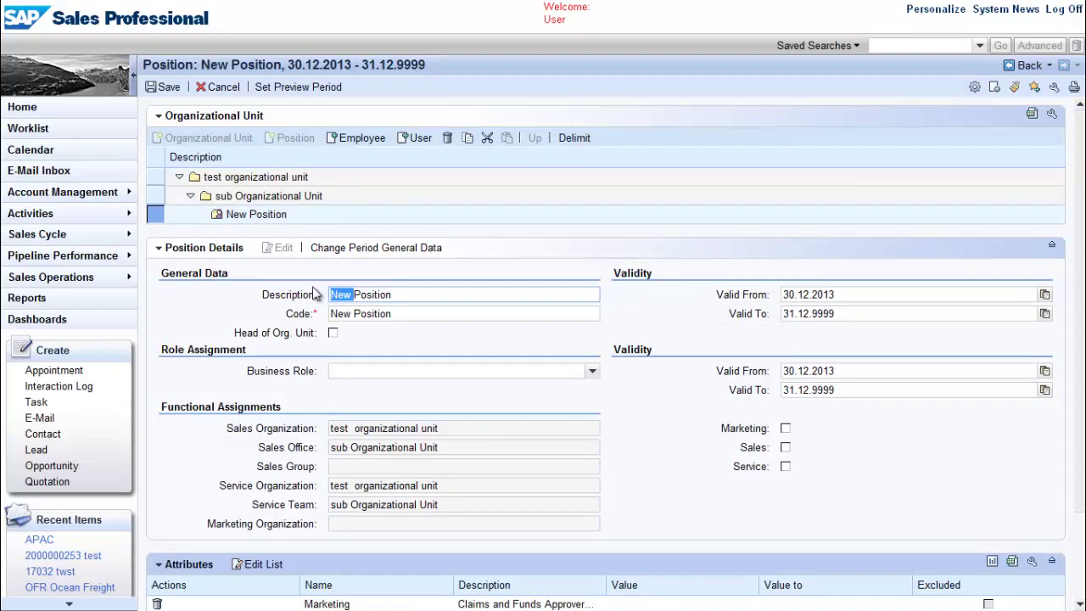
type("sub")
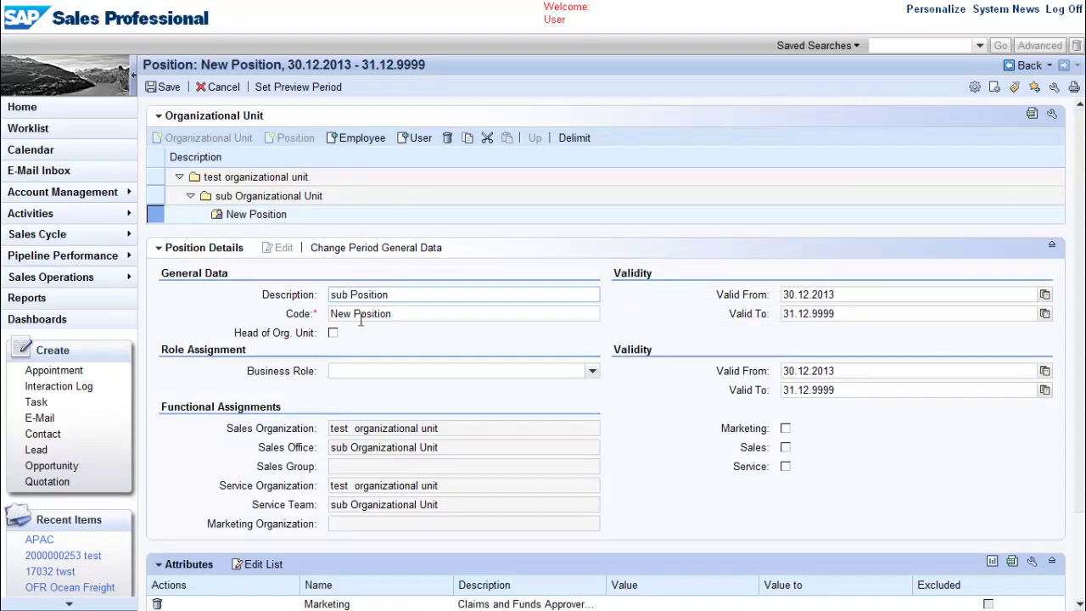
left_click_drag(351, 313, 296, 314)
type("sub")
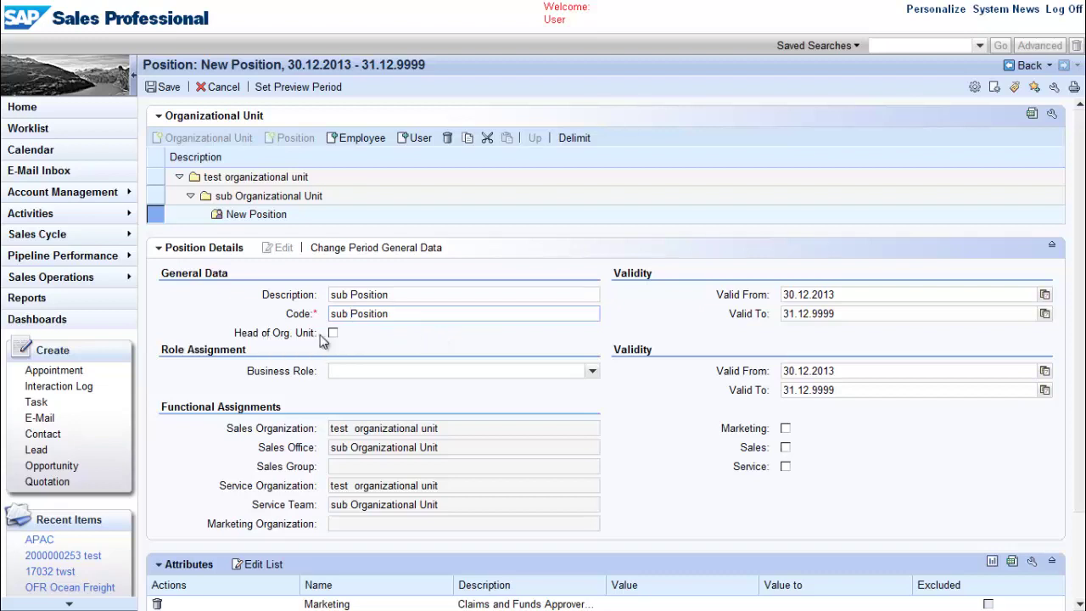
left_click(158, 179)
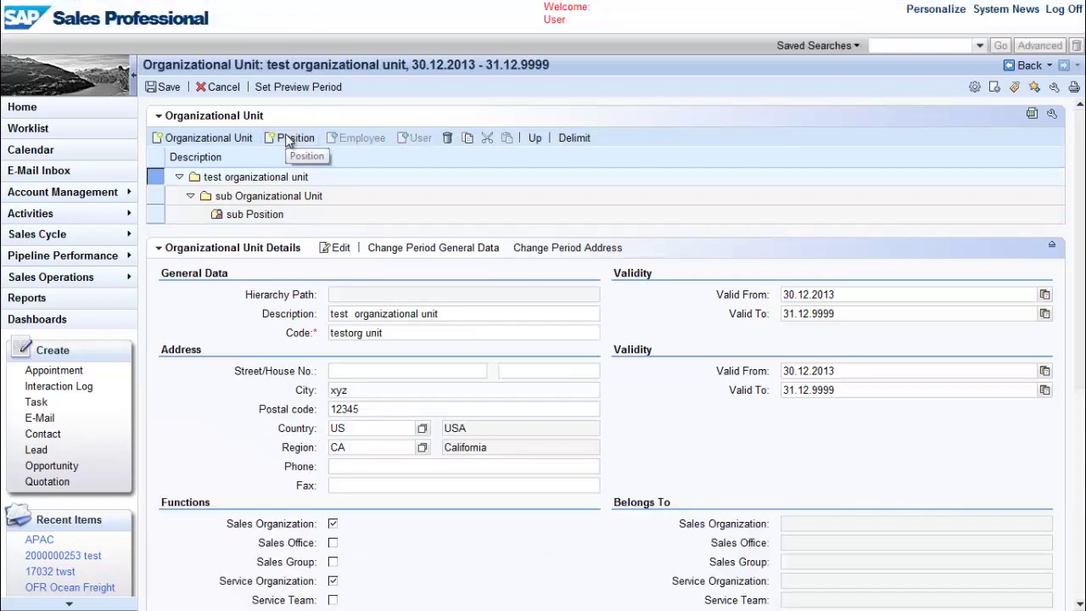
Add a head-of-unit position under test organizational unit named 'mgr Position' and save
left_click(287, 139)
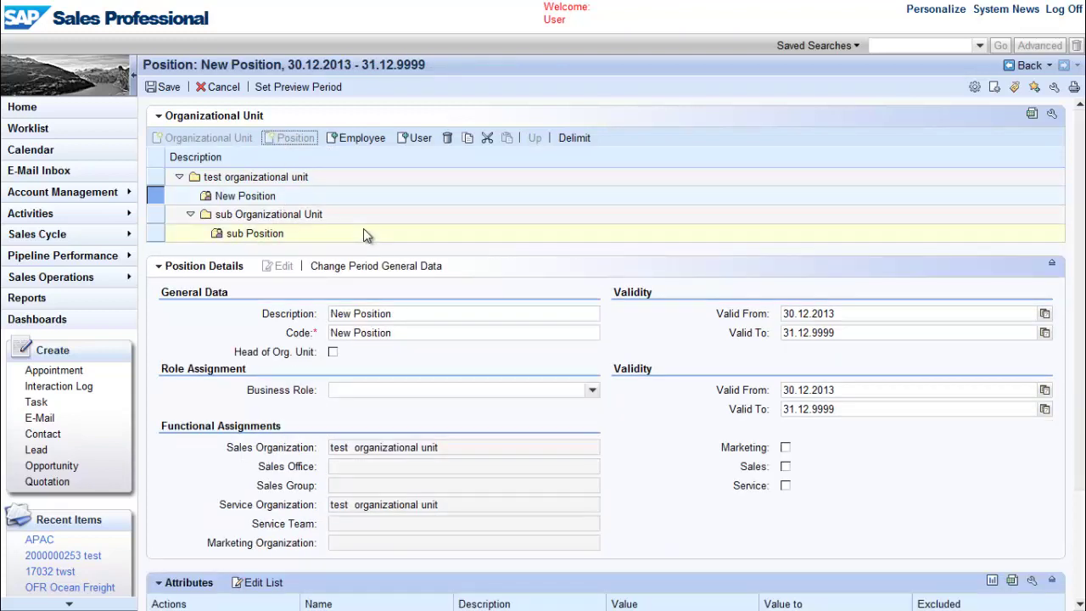
left_click(333, 353)
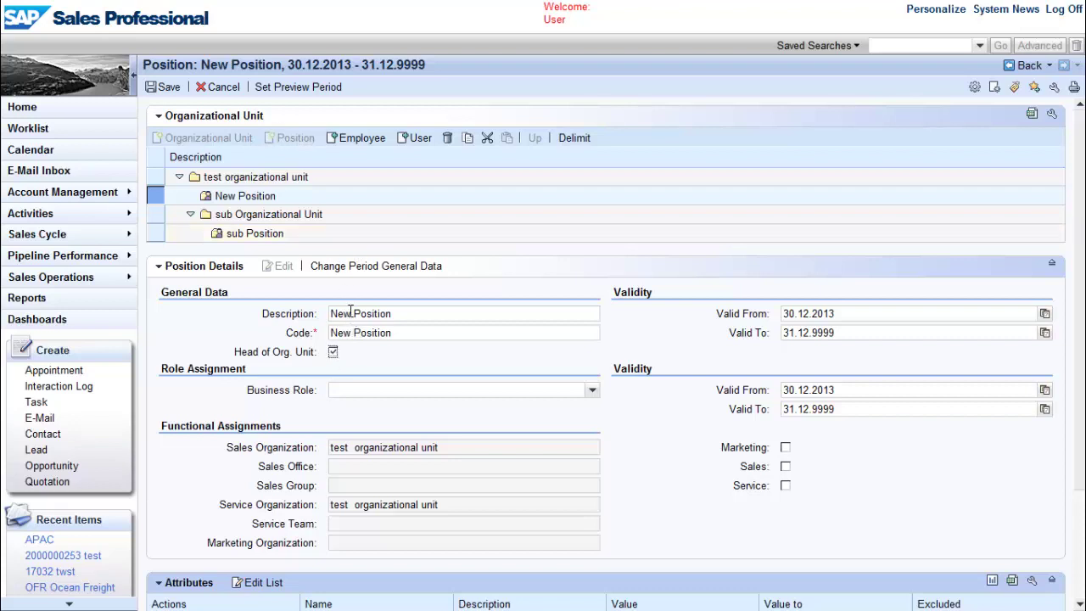
left_click_drag(354, 313, 322, 319)
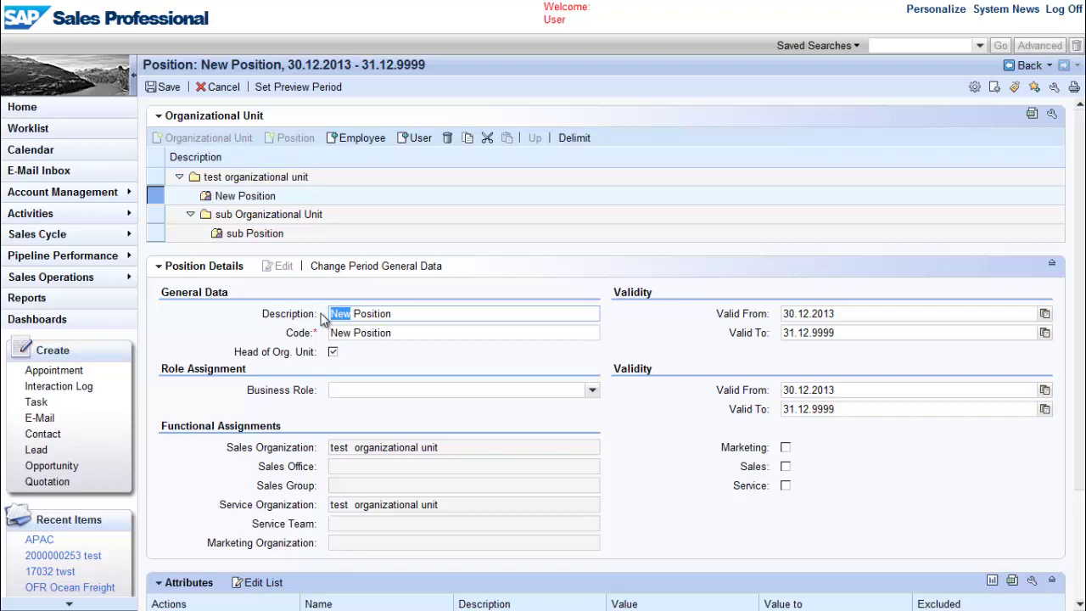
type("mgr")
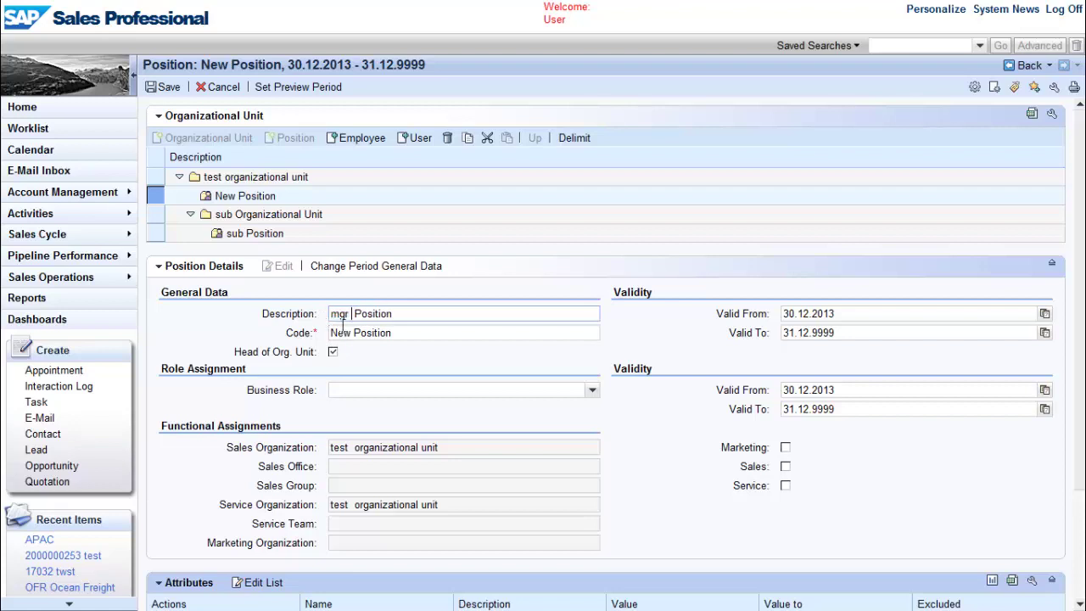
left_click_drag(352, 333, 314, 335)
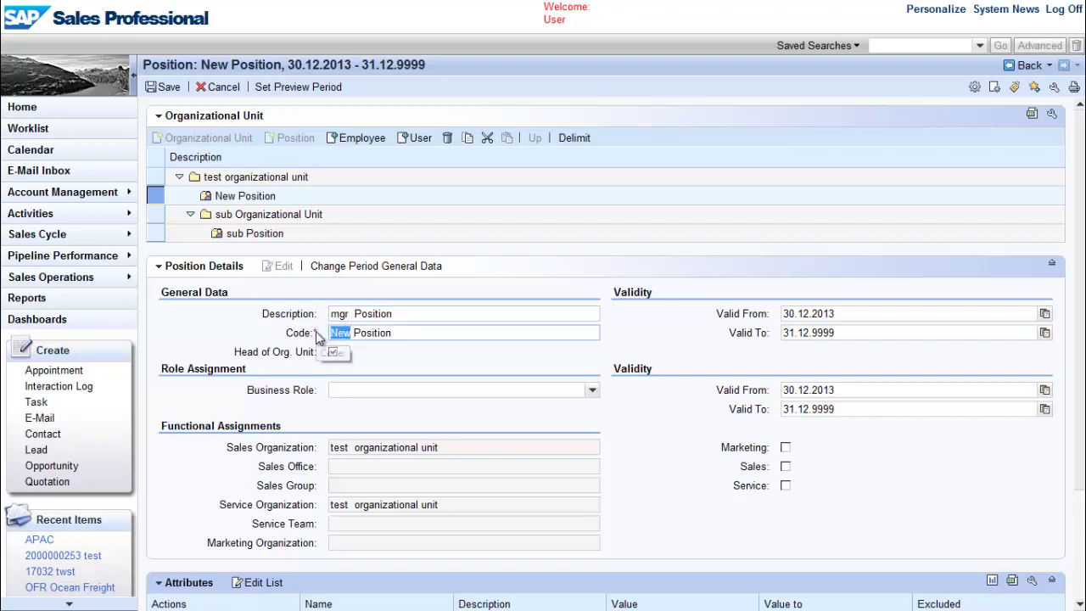
type("mgr")
left_click(167, 88)
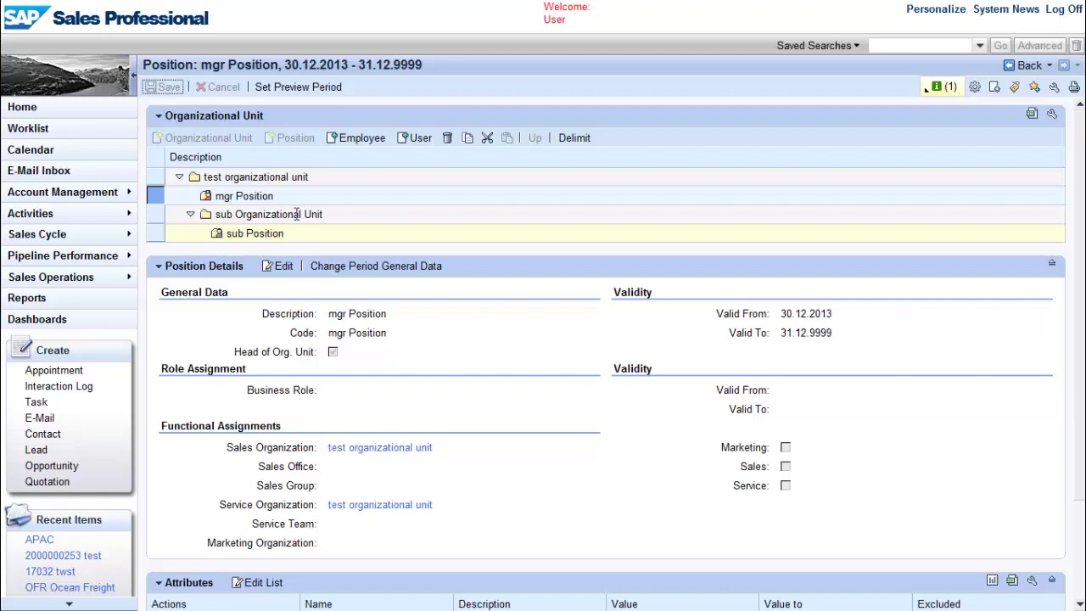
Assign the BB test employee to mgr Position from the employee search results
left_click(348, 140)
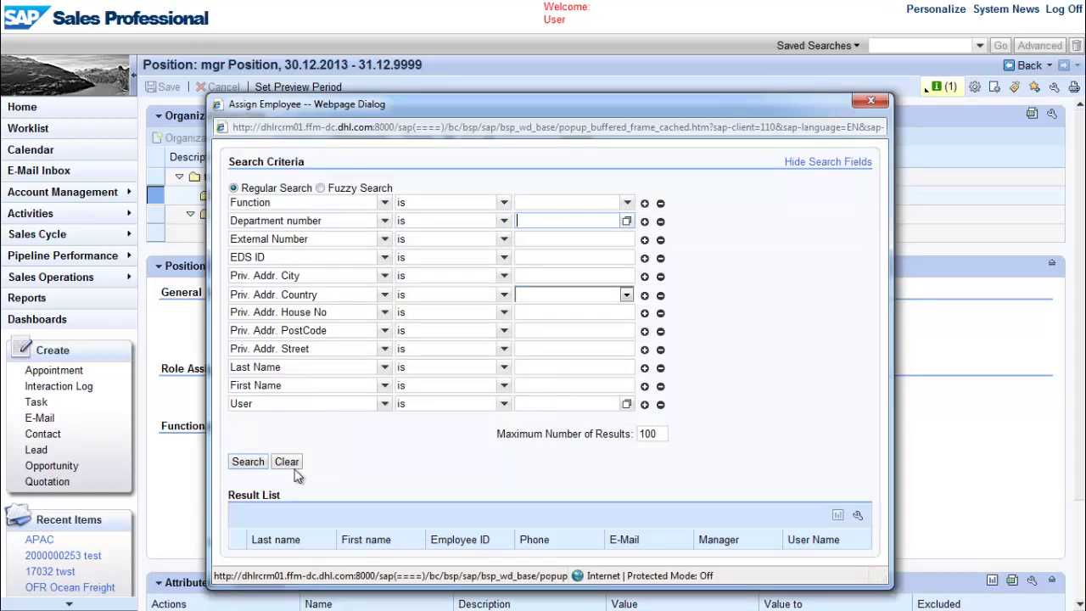
left_click(248, 462)
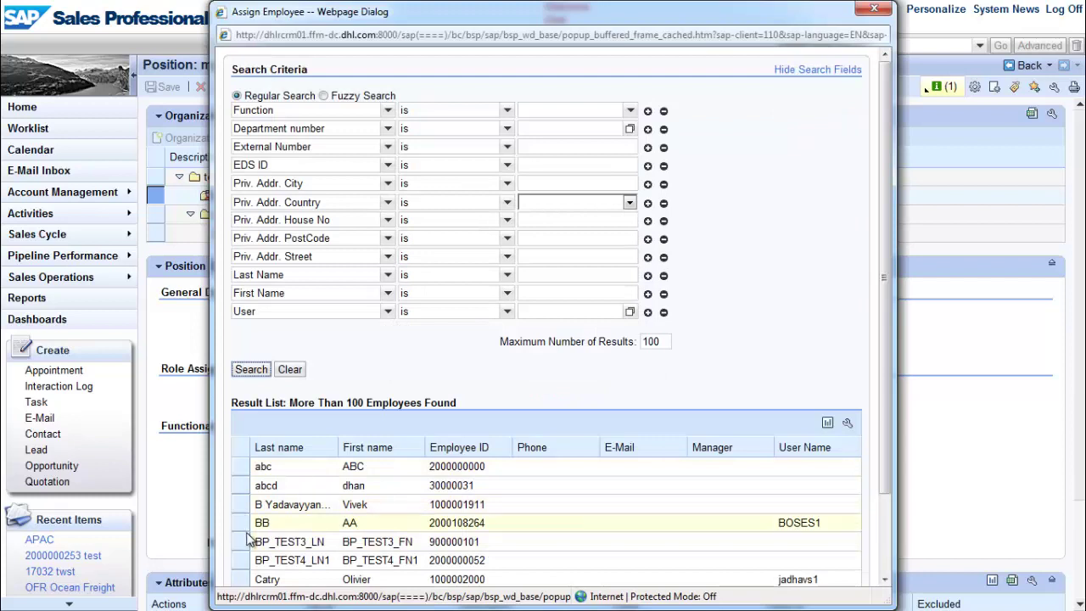
left_click(241, 523)
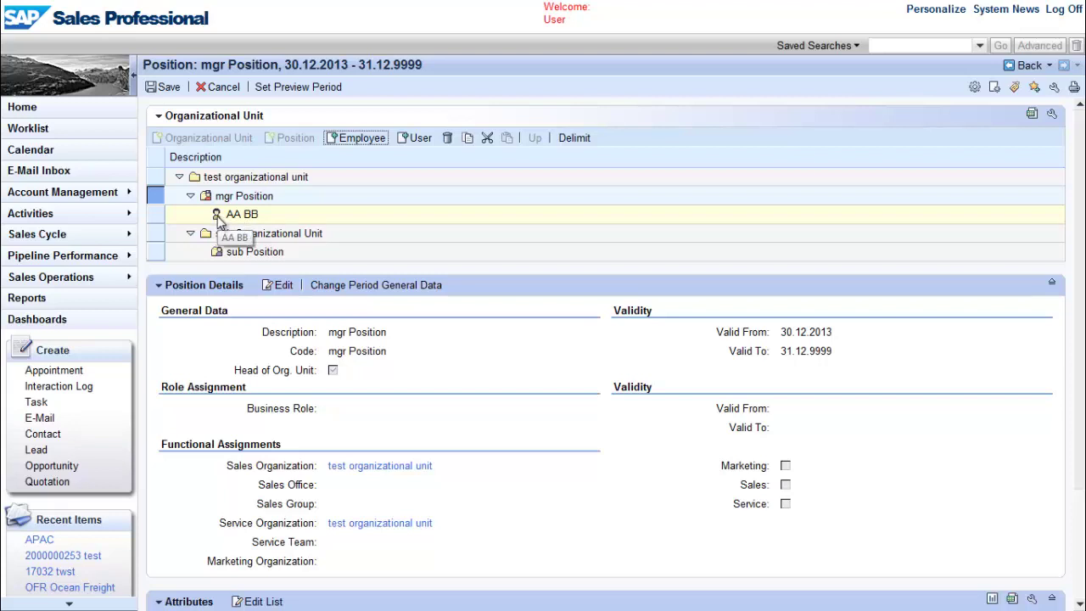
Assign a second employee to mgr Position, found by searching on their user name
left_click(343, 141)
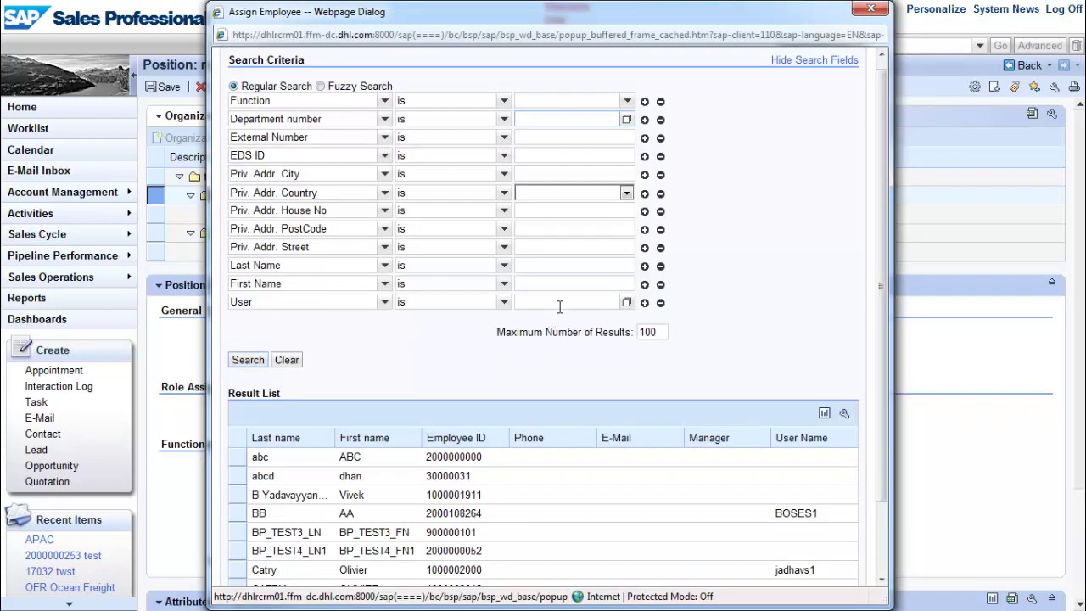
left_click(559, 306)
type("pandak1")
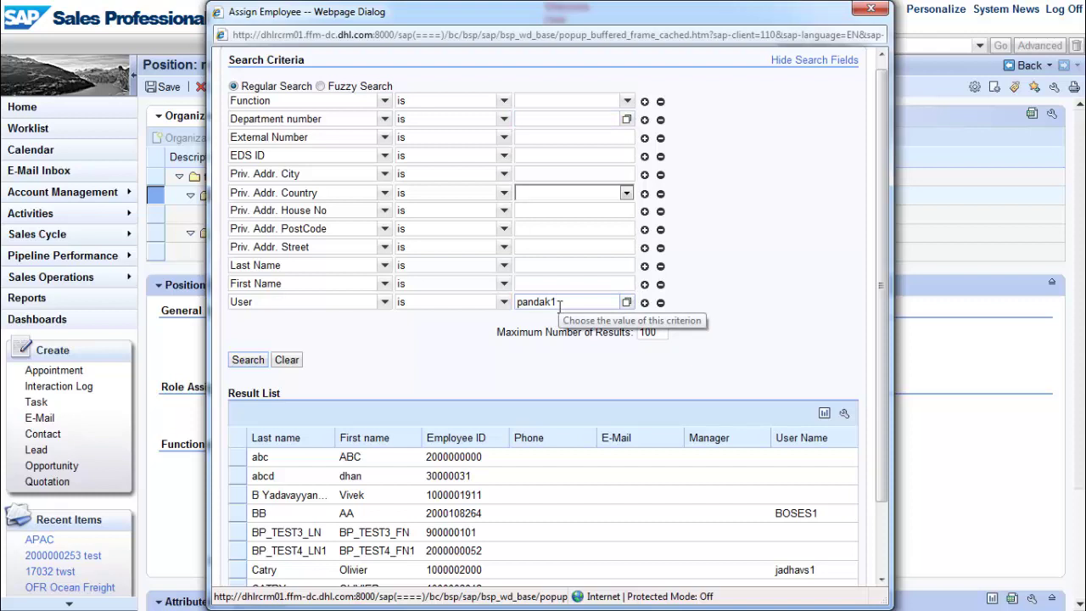
key("Return")
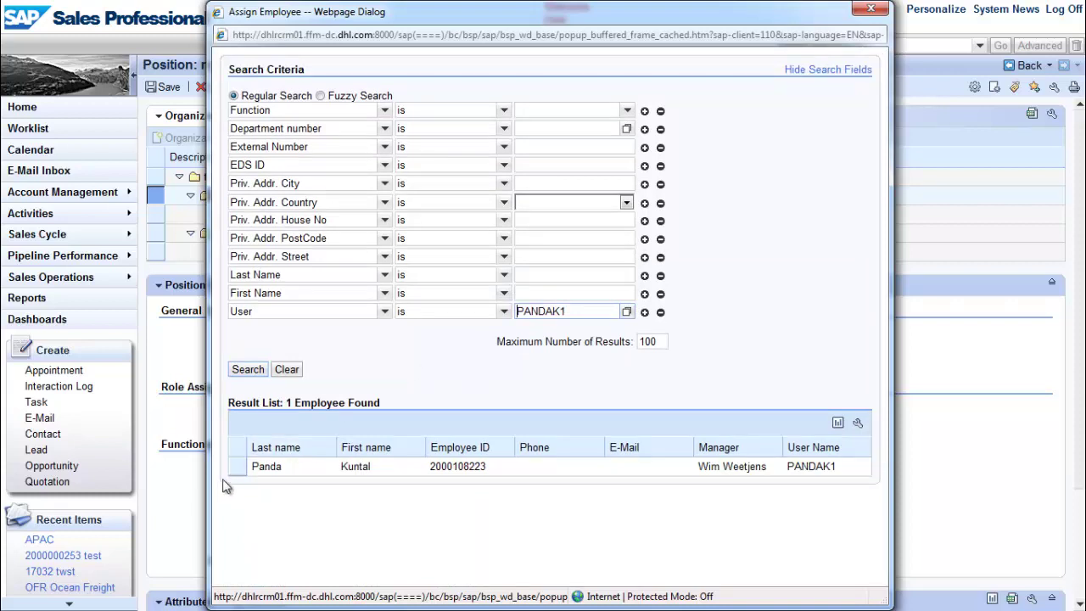
left_click(238, 473)
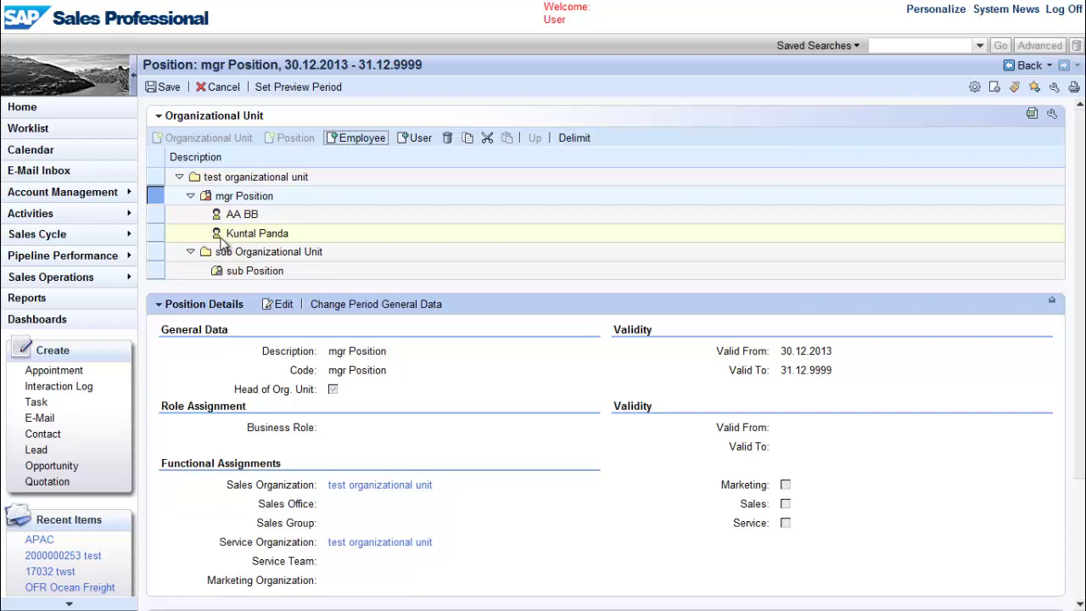
Assign a user to mgr Position, confirming the user name with Ok
left_click(156, 233)
left_click(256, 258)
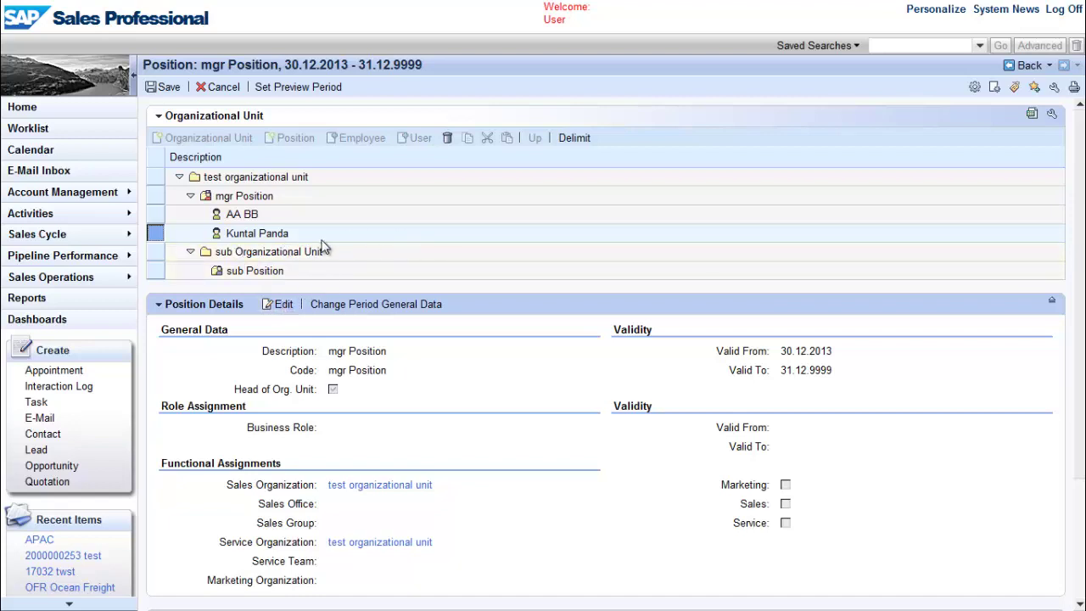
left_click(156, 197)
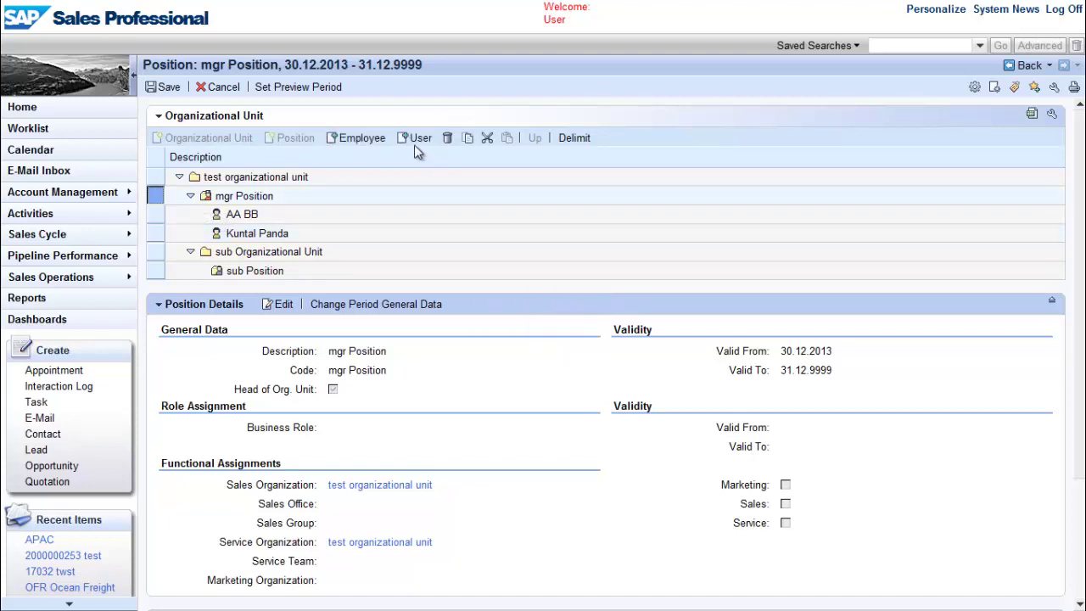
left_click(416, 137)
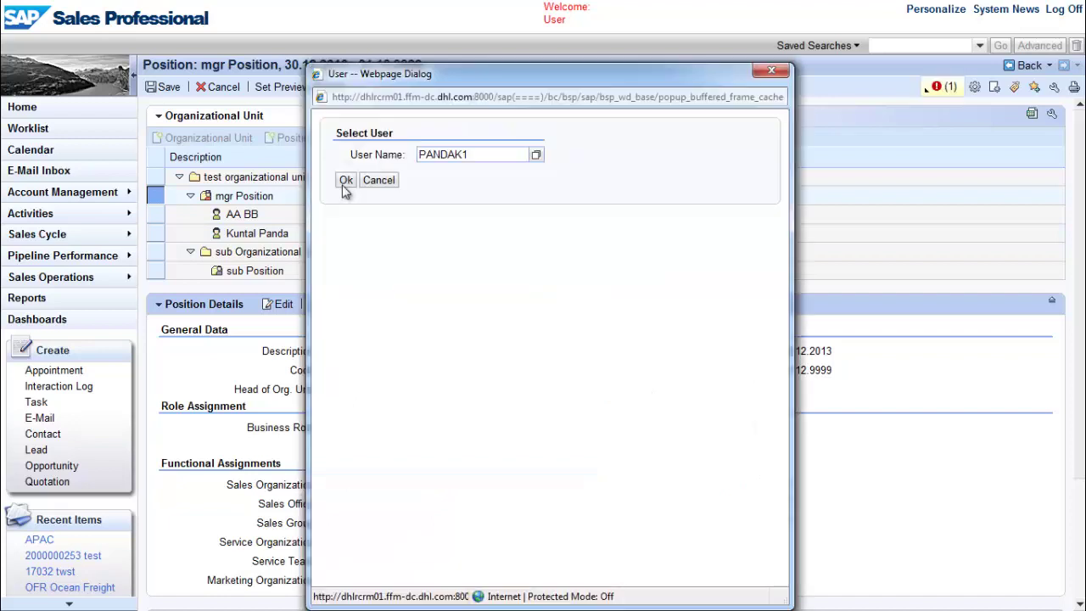
left_click(345, 182)
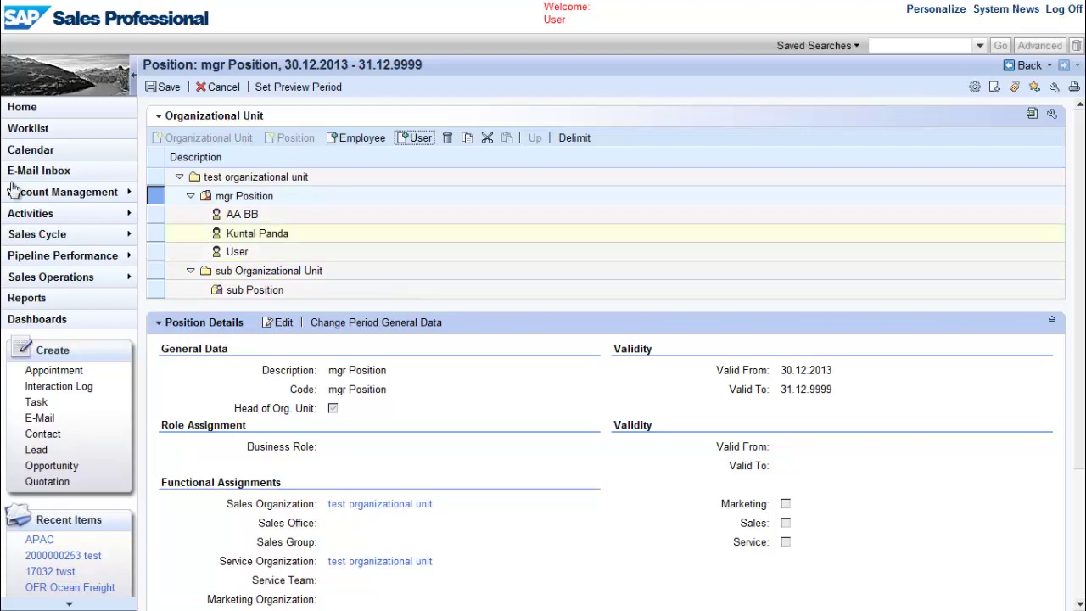
Give the mgr position the Marketing Professional business role and save it
left_click(283, 324)
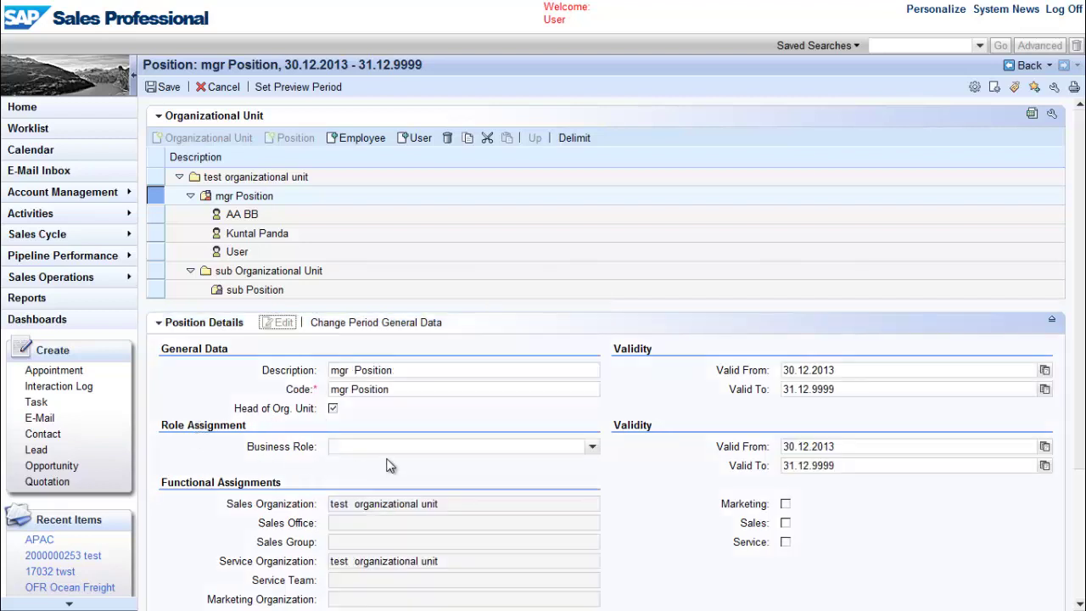
left_click(516, 448)
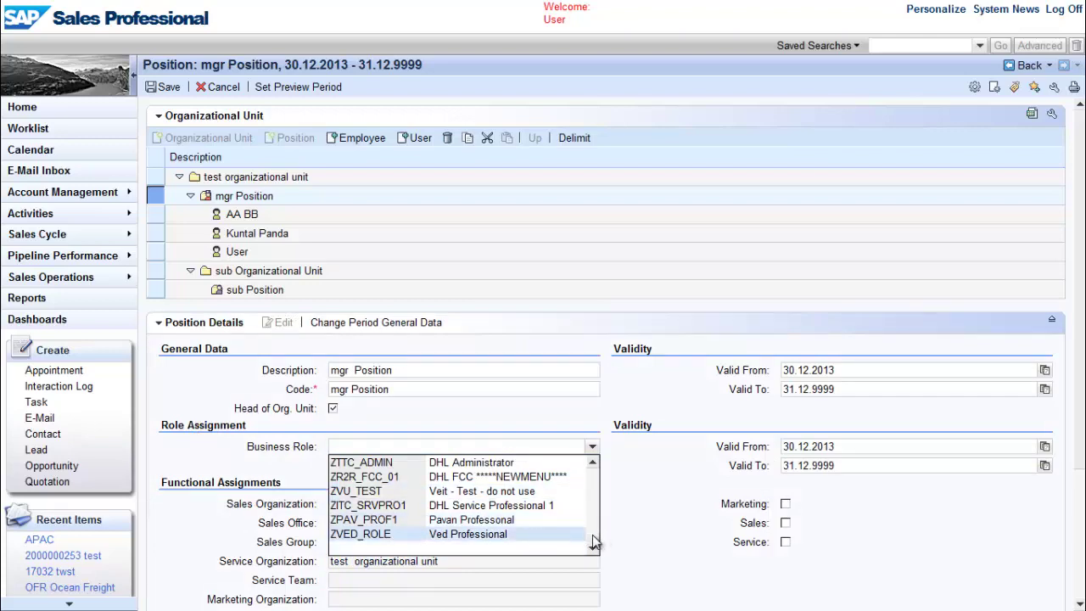
left_click_drag(592, 541, 592, 474)
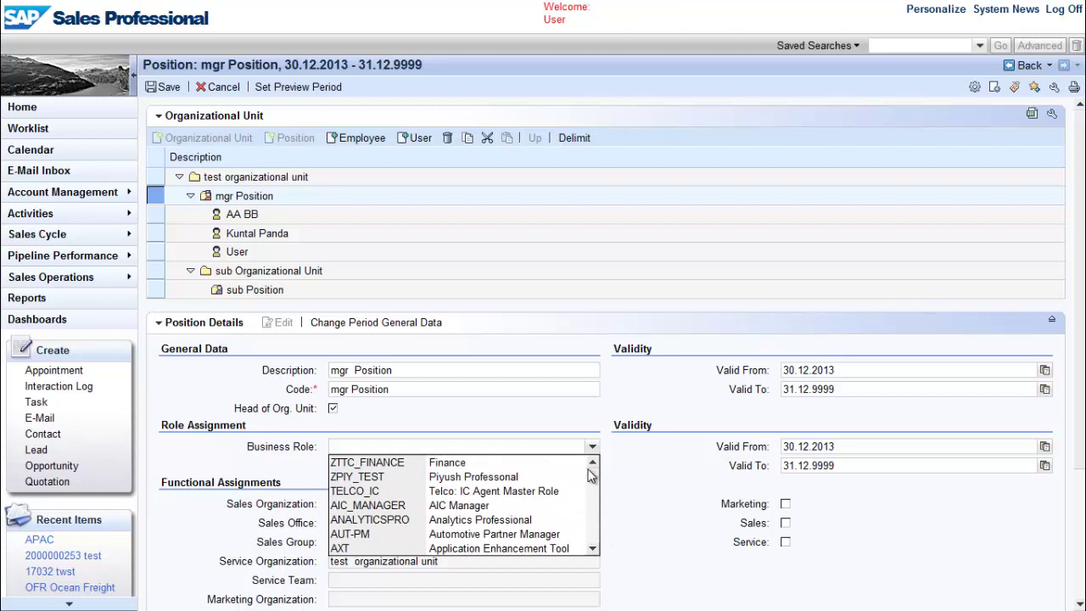
left_click(598, 550)
left_click(598, 550)
left_click(598, 550)
left_click(597, 550)
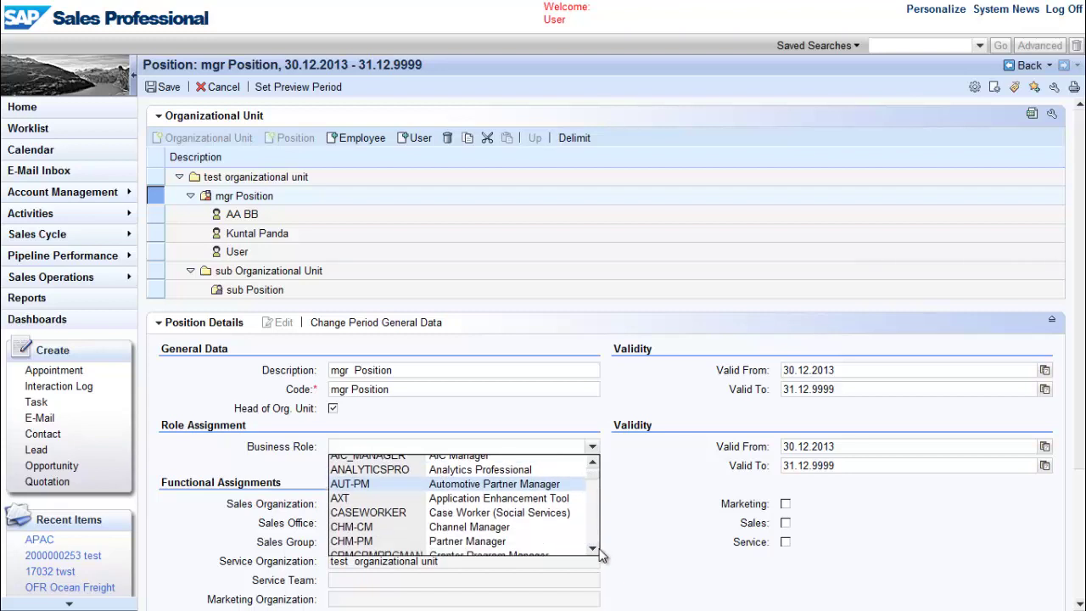
left_click(598, 550)
left_click(598, 549)
left_click(598, 550)
left_click(599, 550)
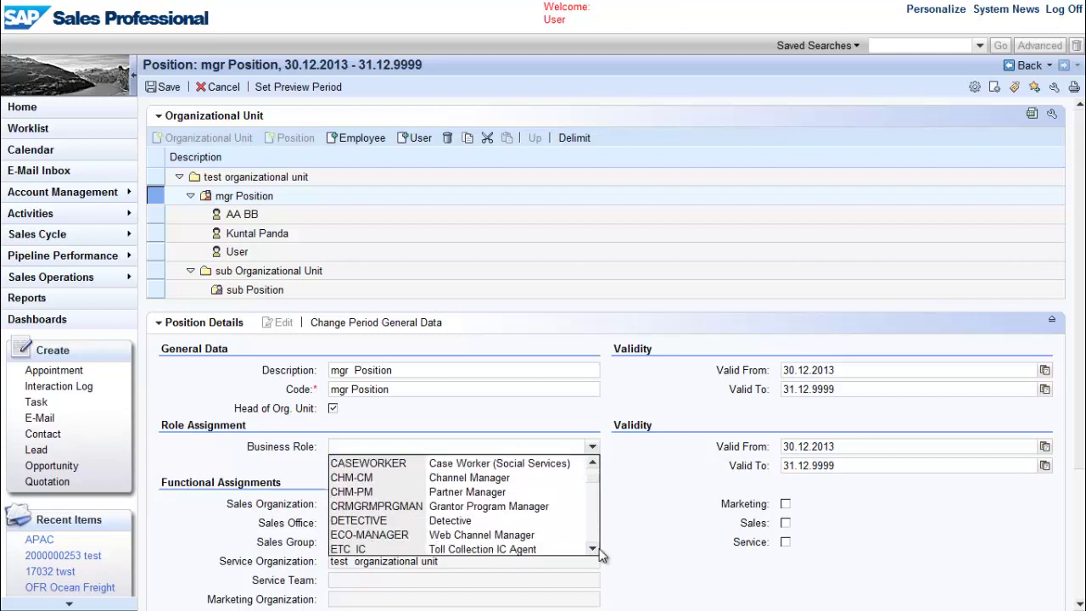
left_click(598, 550)
left_click(598, 550)
left_click(598, 550)
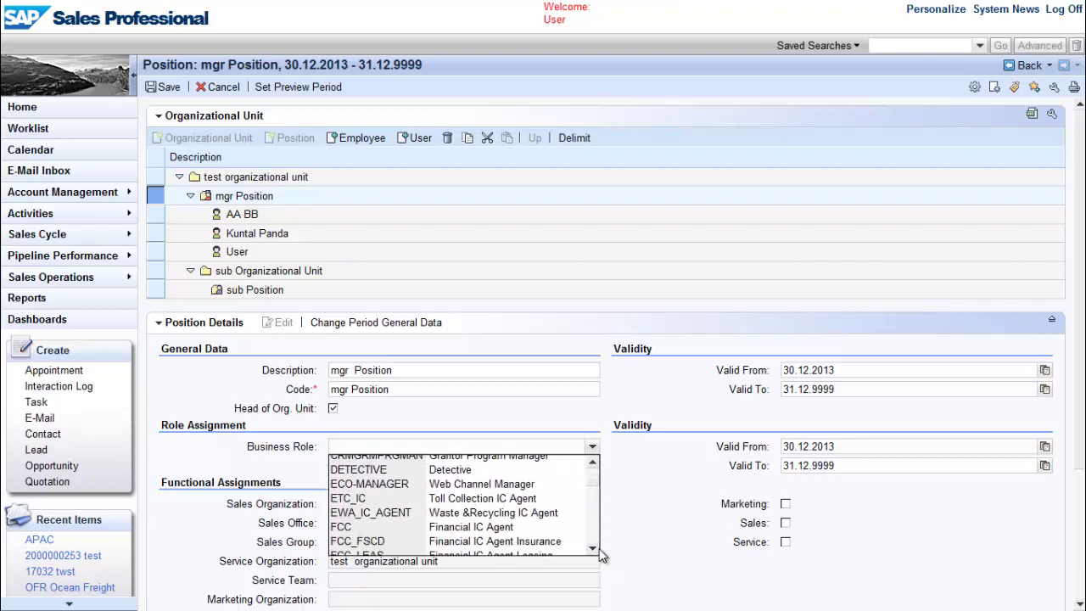
left_click(598, 550)
left_click(599, 550)
left_click(599, 550)
left_click(599, 550)
left_click(598, 550)
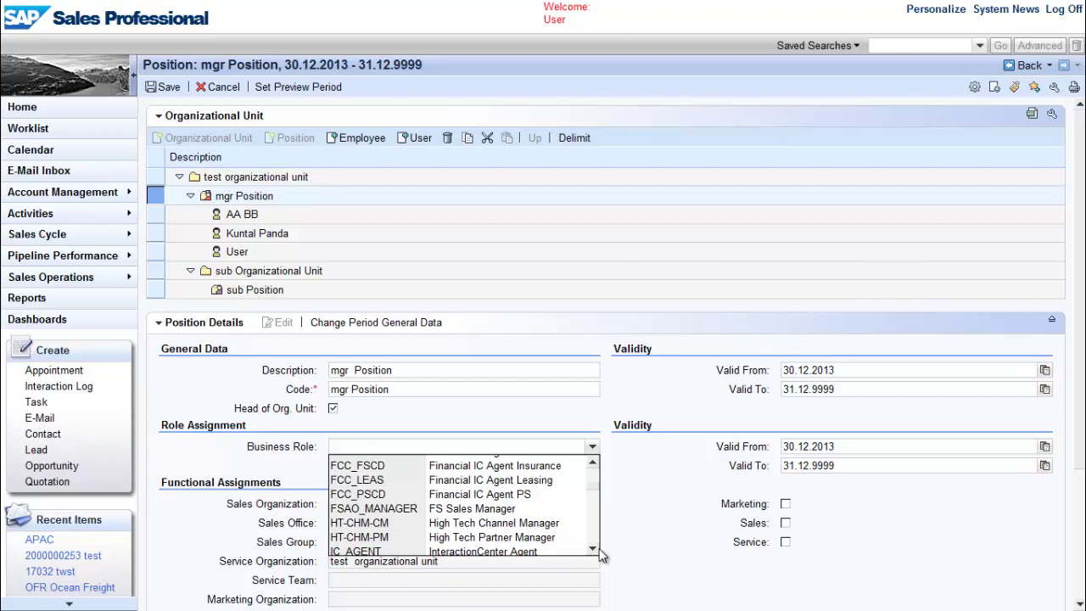
left_click(595, 548)
left_click(595, 548)
left_click(595, 548)
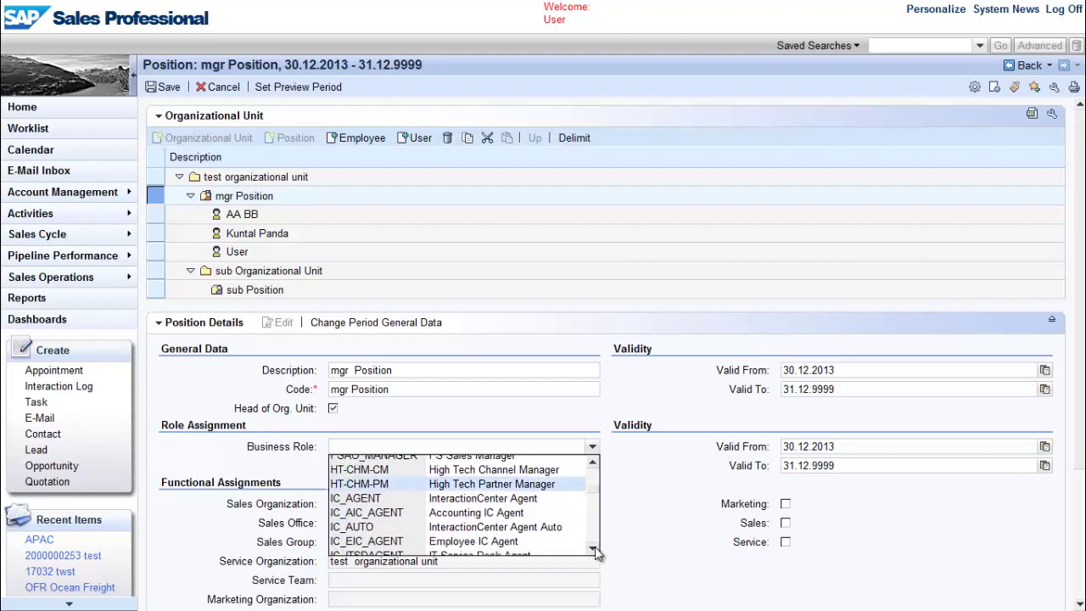
left_click(595, 548)
left_click(595, 548)
left_click(595, 548)
left_click(595, 549)
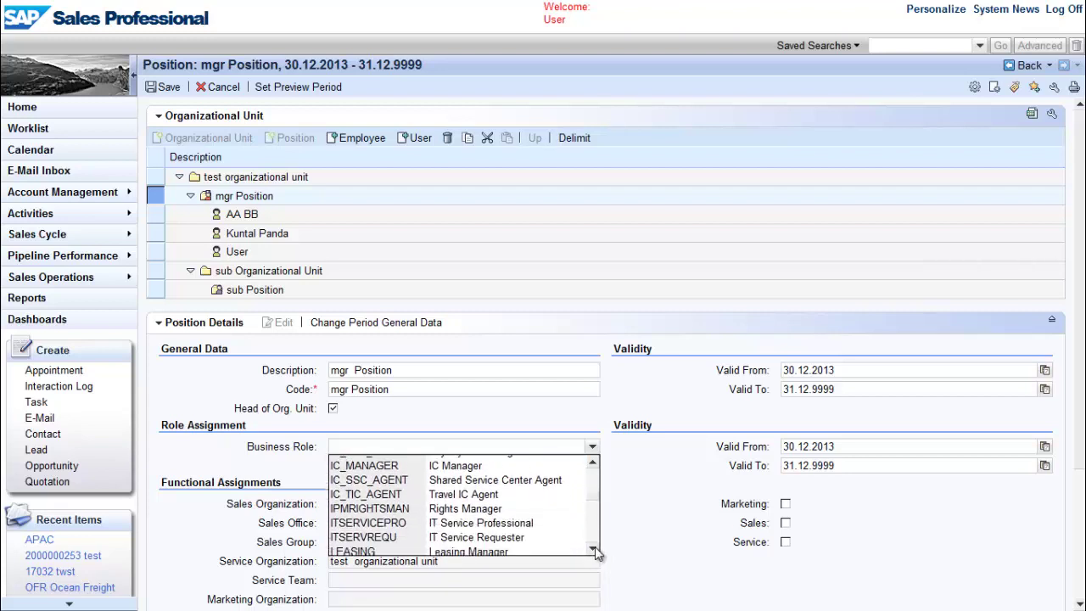
left_click(595, 548)
left_click(595, 548)
left_click(595, 548)
left_click(595, 548)
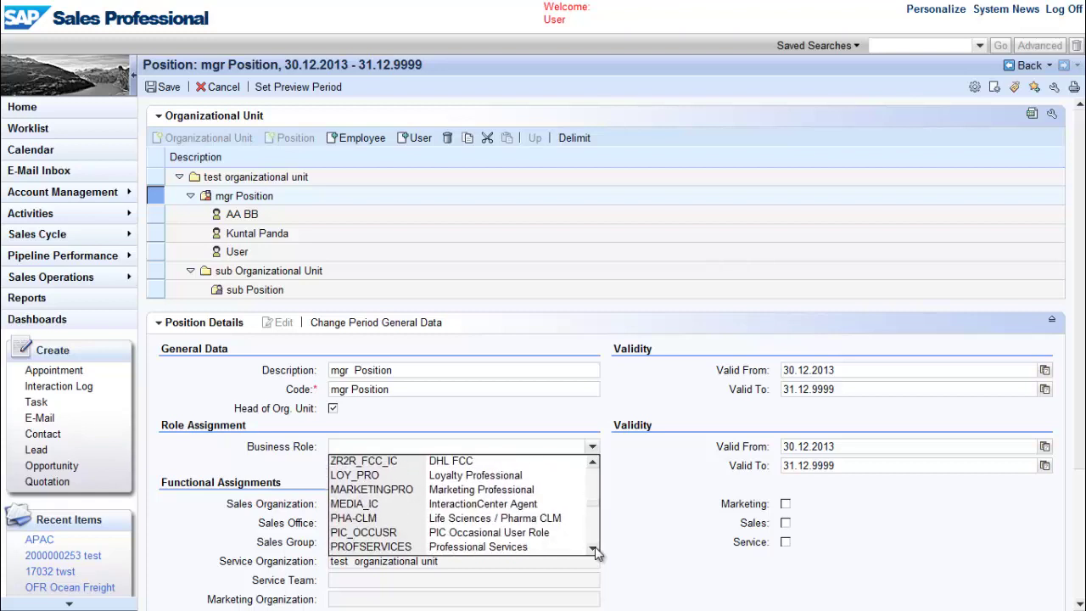
left_click(524, 490)
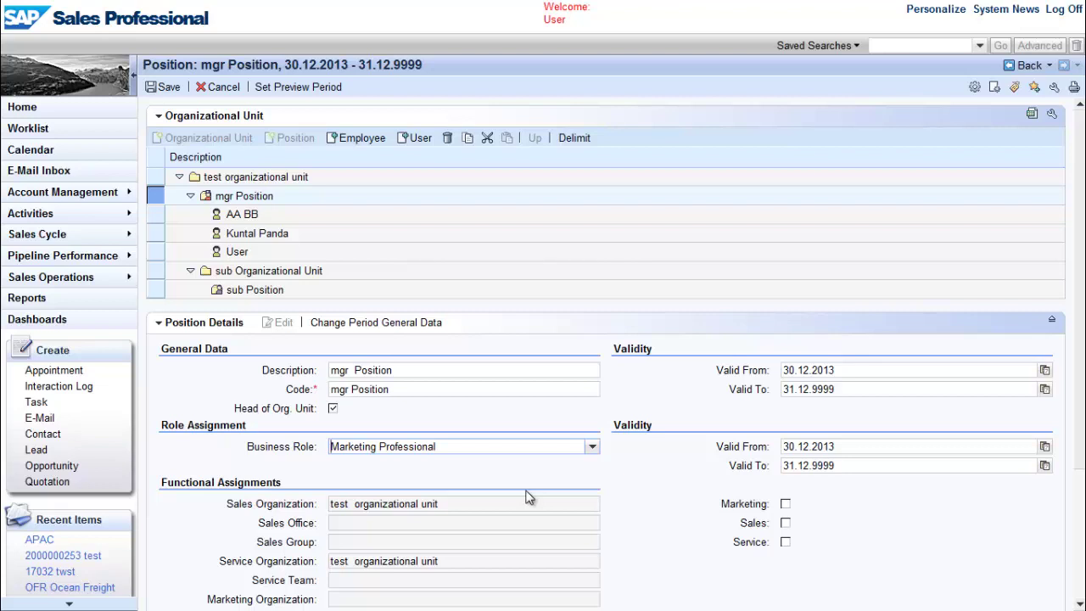
left_click(162, 87)
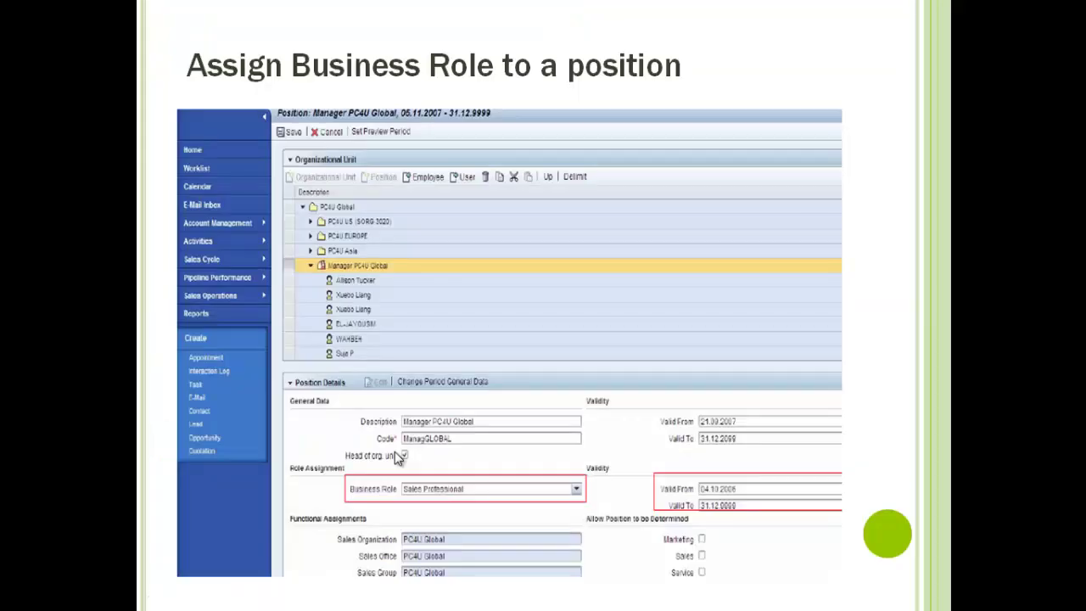
Advance the slideshow to the 'Assign Business/General Attributes' slide
left_click(429, 495)
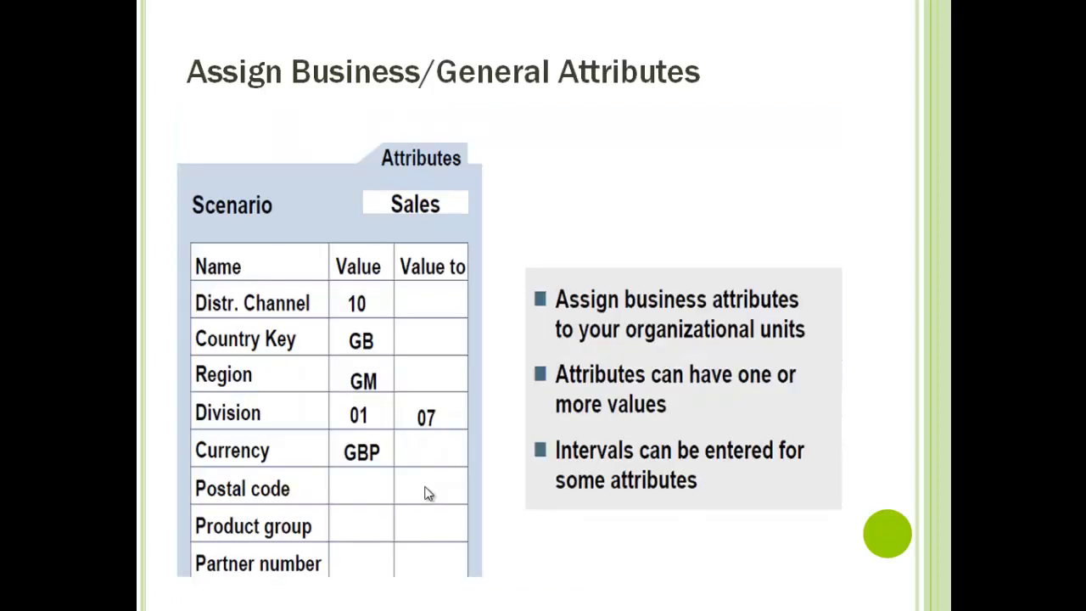